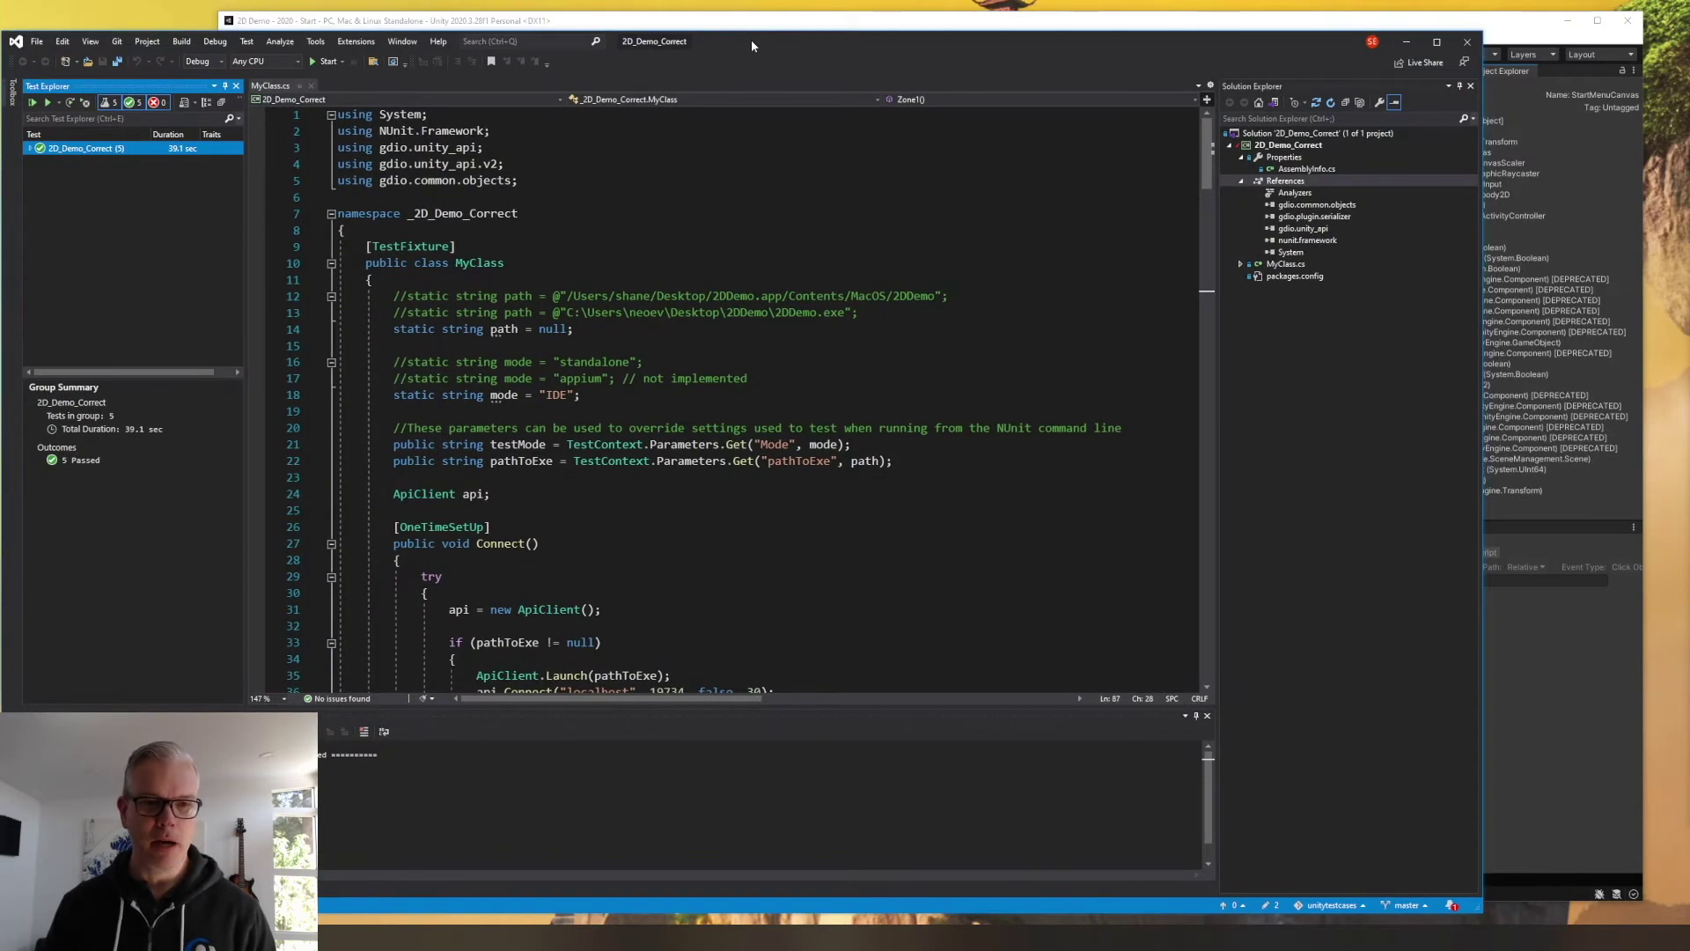
{"action": "scroll", "coordinate": [838, 385], "scroll_direction": "down", "scroll_amount": 3}
{"action": "scroll", "coordinate": [837, 386], "scroll_direction": "down", "scroll_amount": 4}
{"action": "scroll", "coordinate": [838, 387], "scroll_direction": "down", "scroll_amount": 4}
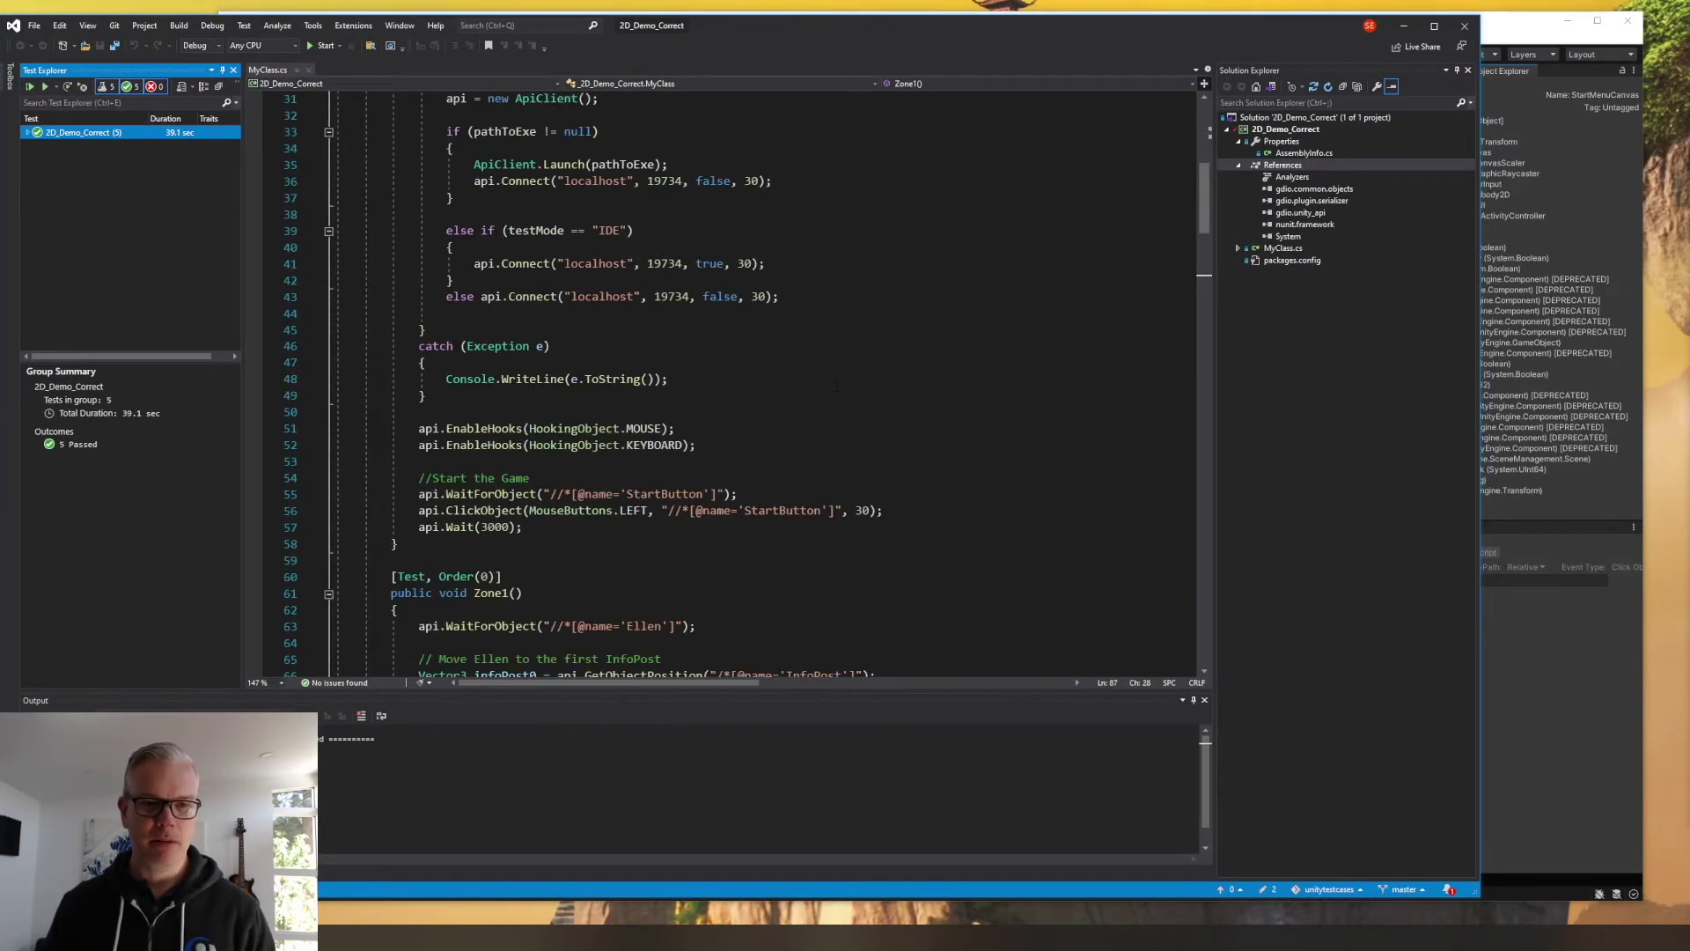
{"action": "scroll", "coordinate": [837, 386], "scroll_direction": "down", "scroll_amount": 5}
{"action": "scroll", "coordinate": [838, 386], "scroll_direction": "down", "scroll_amount": 3}
{"action": "scroll", "coordinate": [837, 385], "scroll_direction": "down", "scroll_amount": 1}
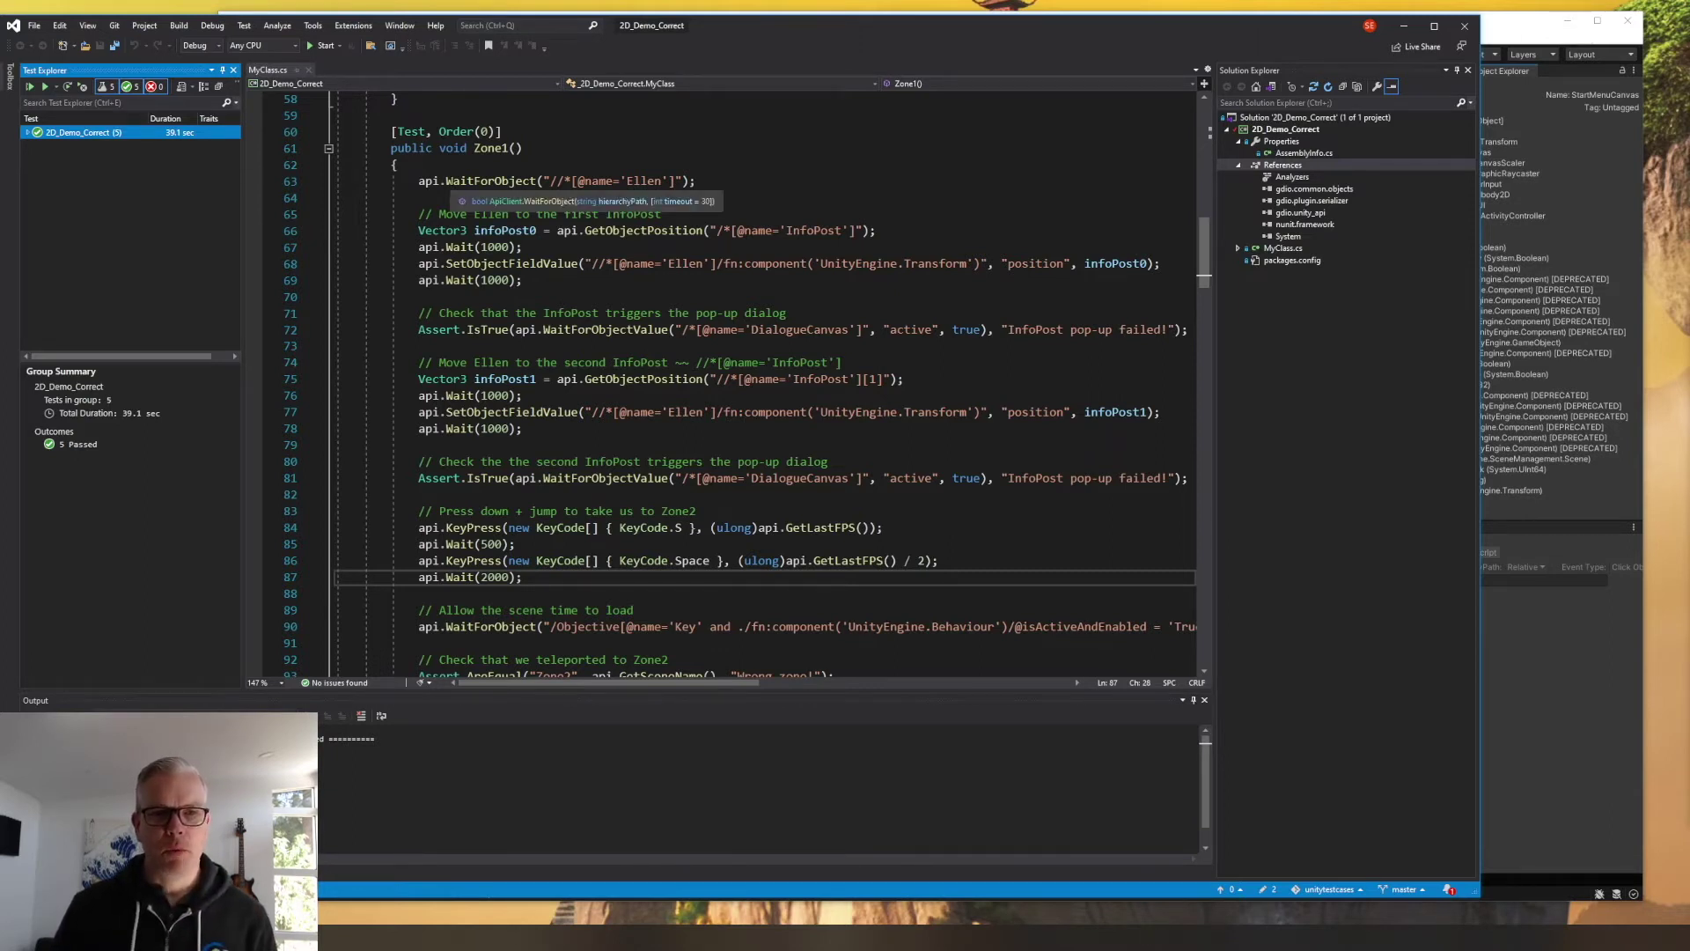
Highlight the Zone1 test line that waits for Ellen, then bring Unity forward
{"action": "left_click_drag", "start_coordinate": [696, 181], "coordinate": [336, 181]}
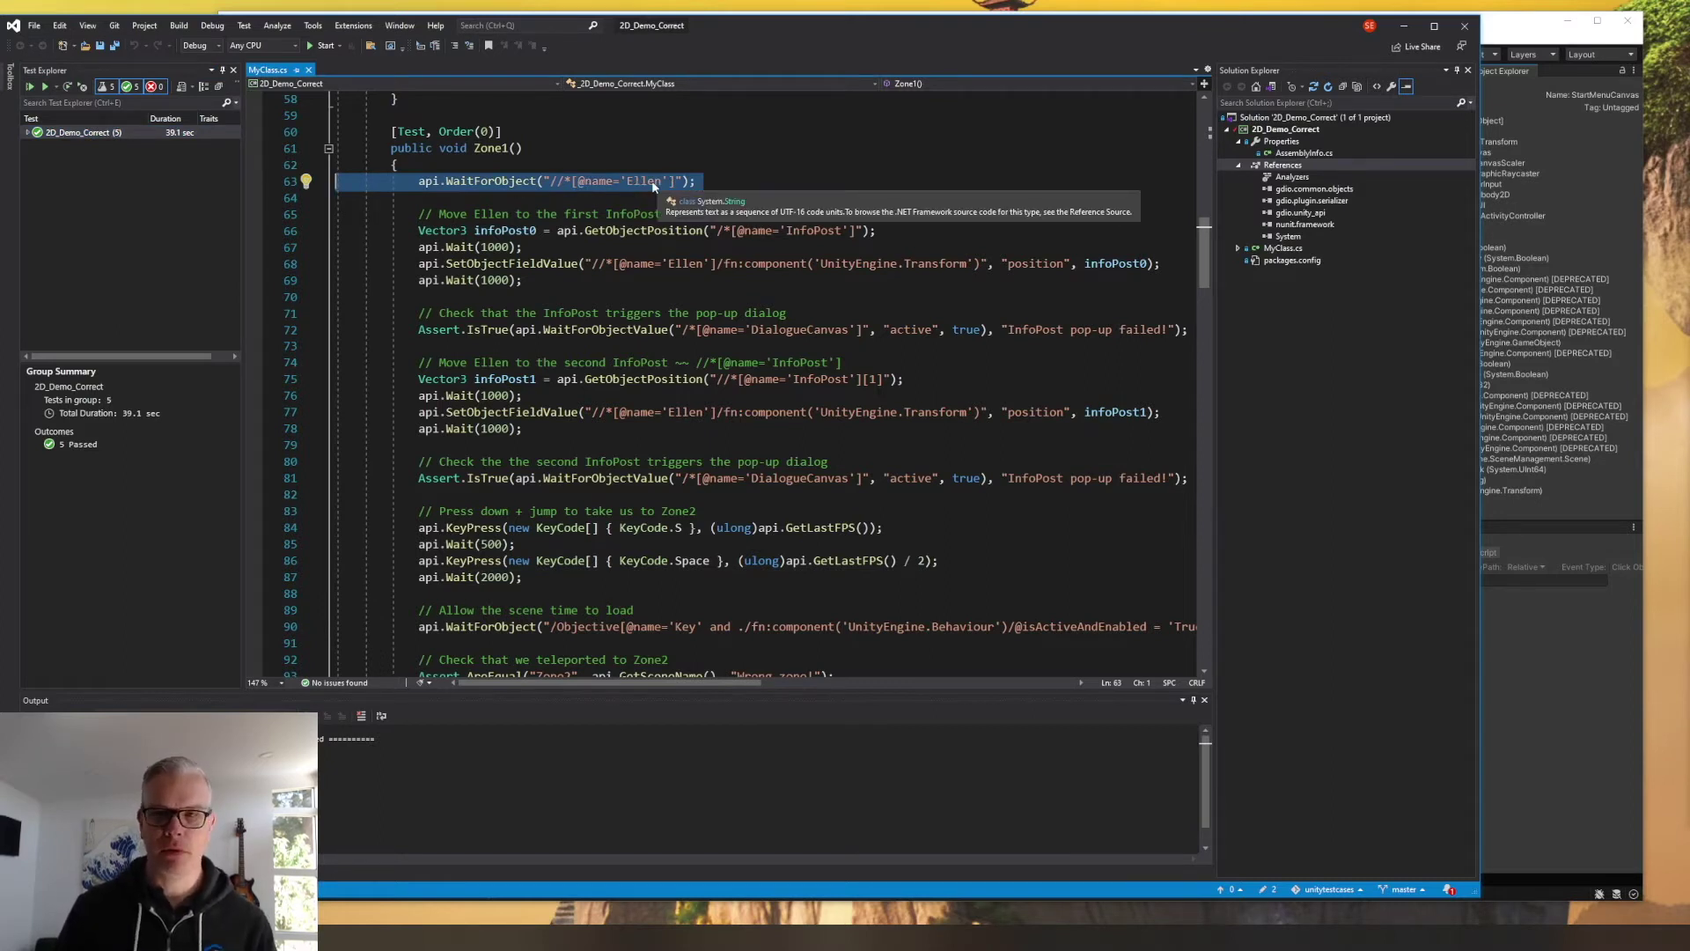
{"action": "left_click", "coordinate": [1499, 198]}
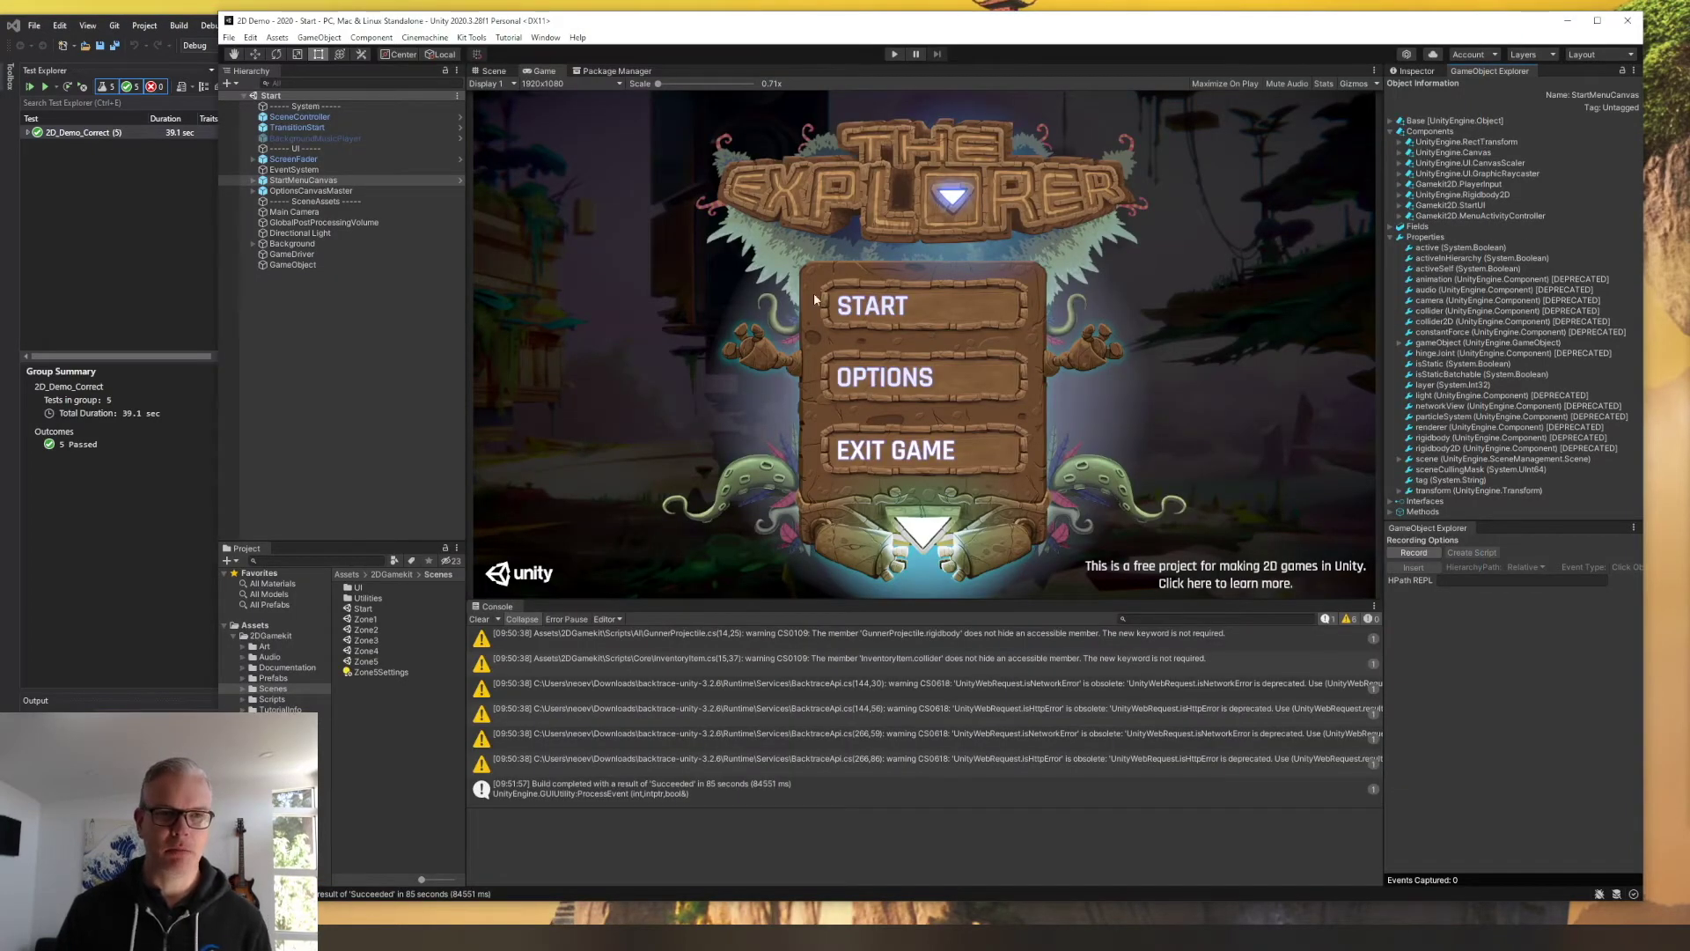
Right-click GlobalPostProcessingVolume in the Unity Hierarchy to show its hierarchy path options
{"action": "right_click", "coordinate": [301, 223]}
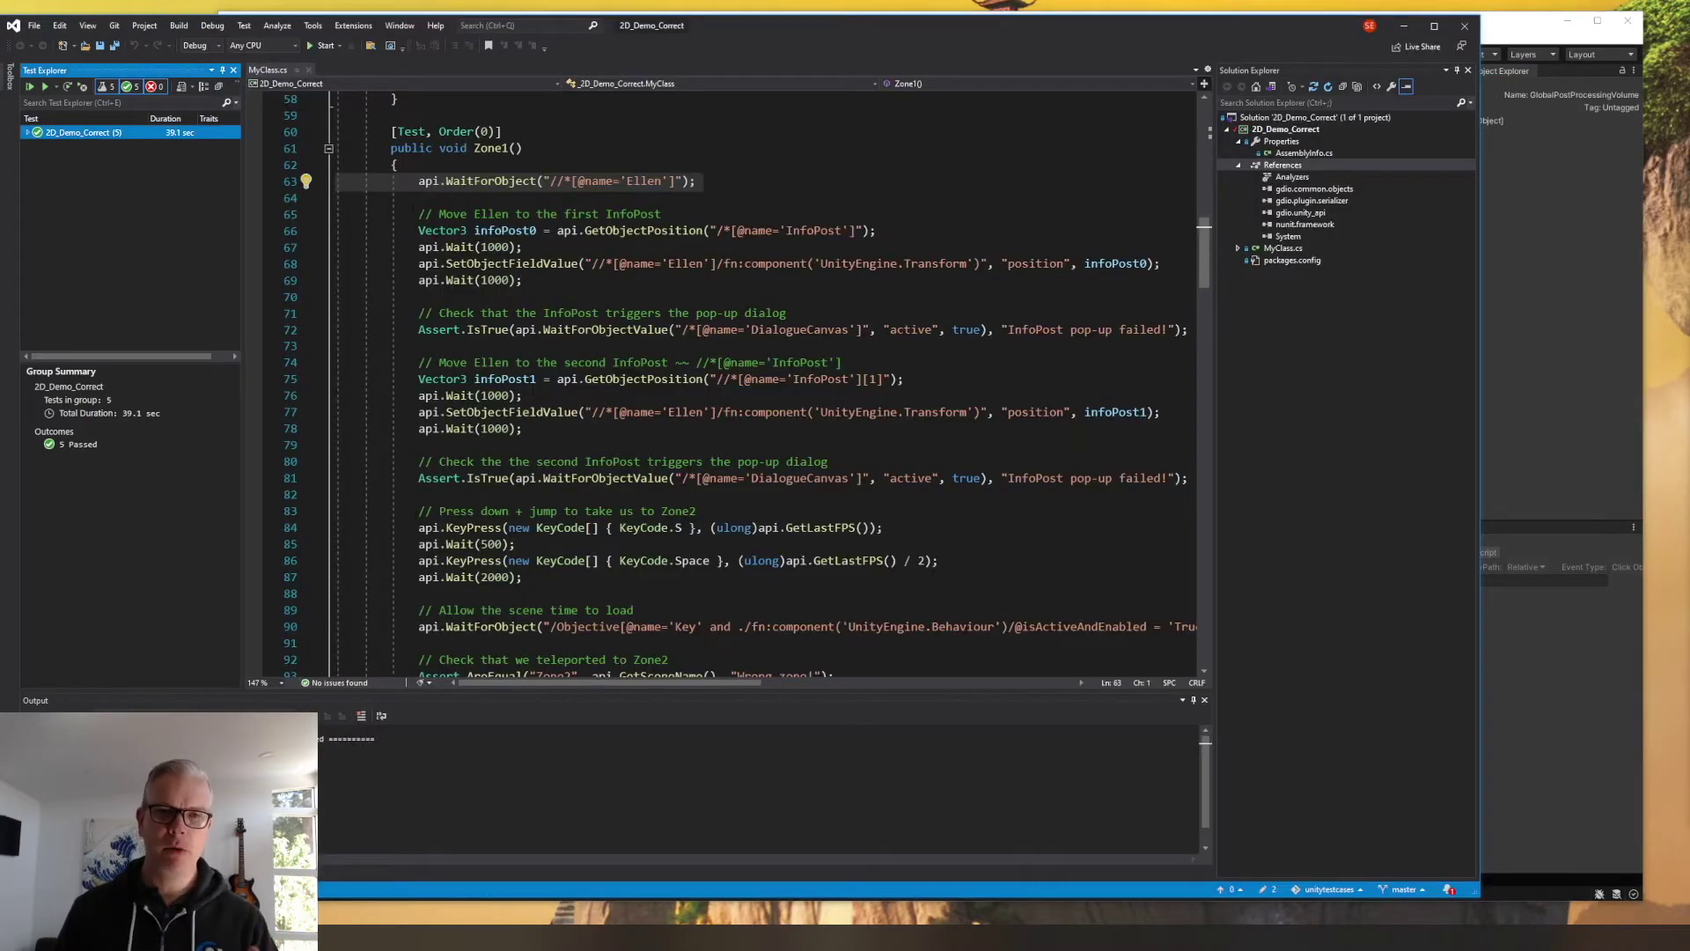
{"action": "left_click_drag", "start_coordinate": [585, 263], "coordinate": [986, 266]}
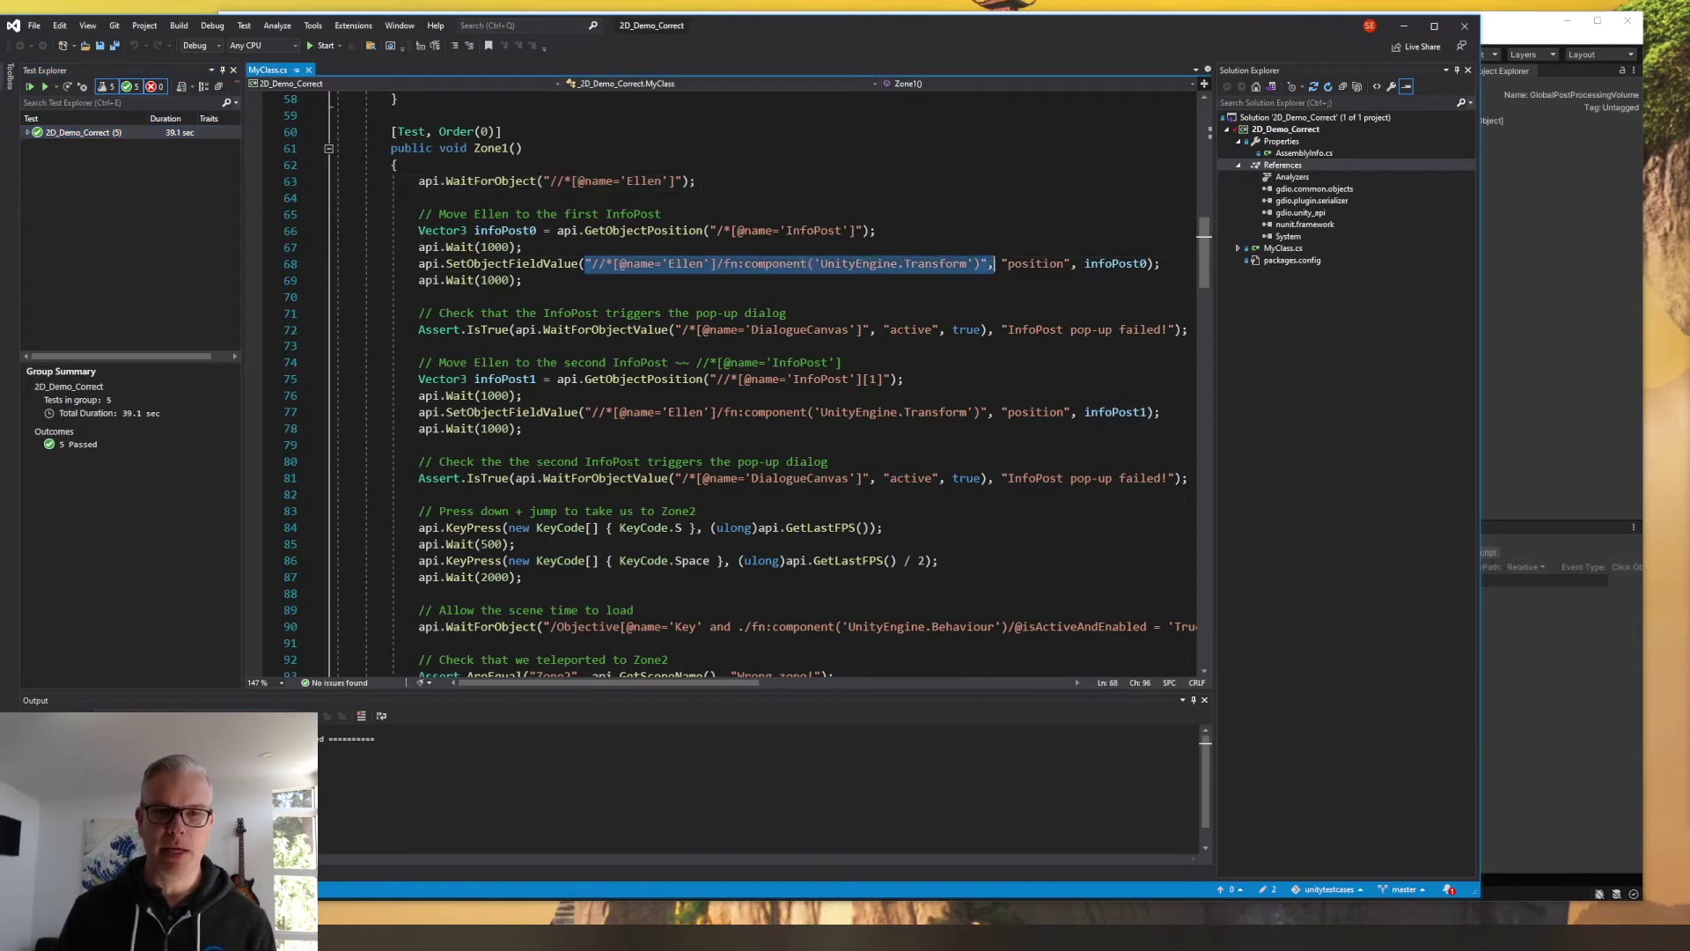
{"action": "mouse_move", "coordinate": [986, 264]}
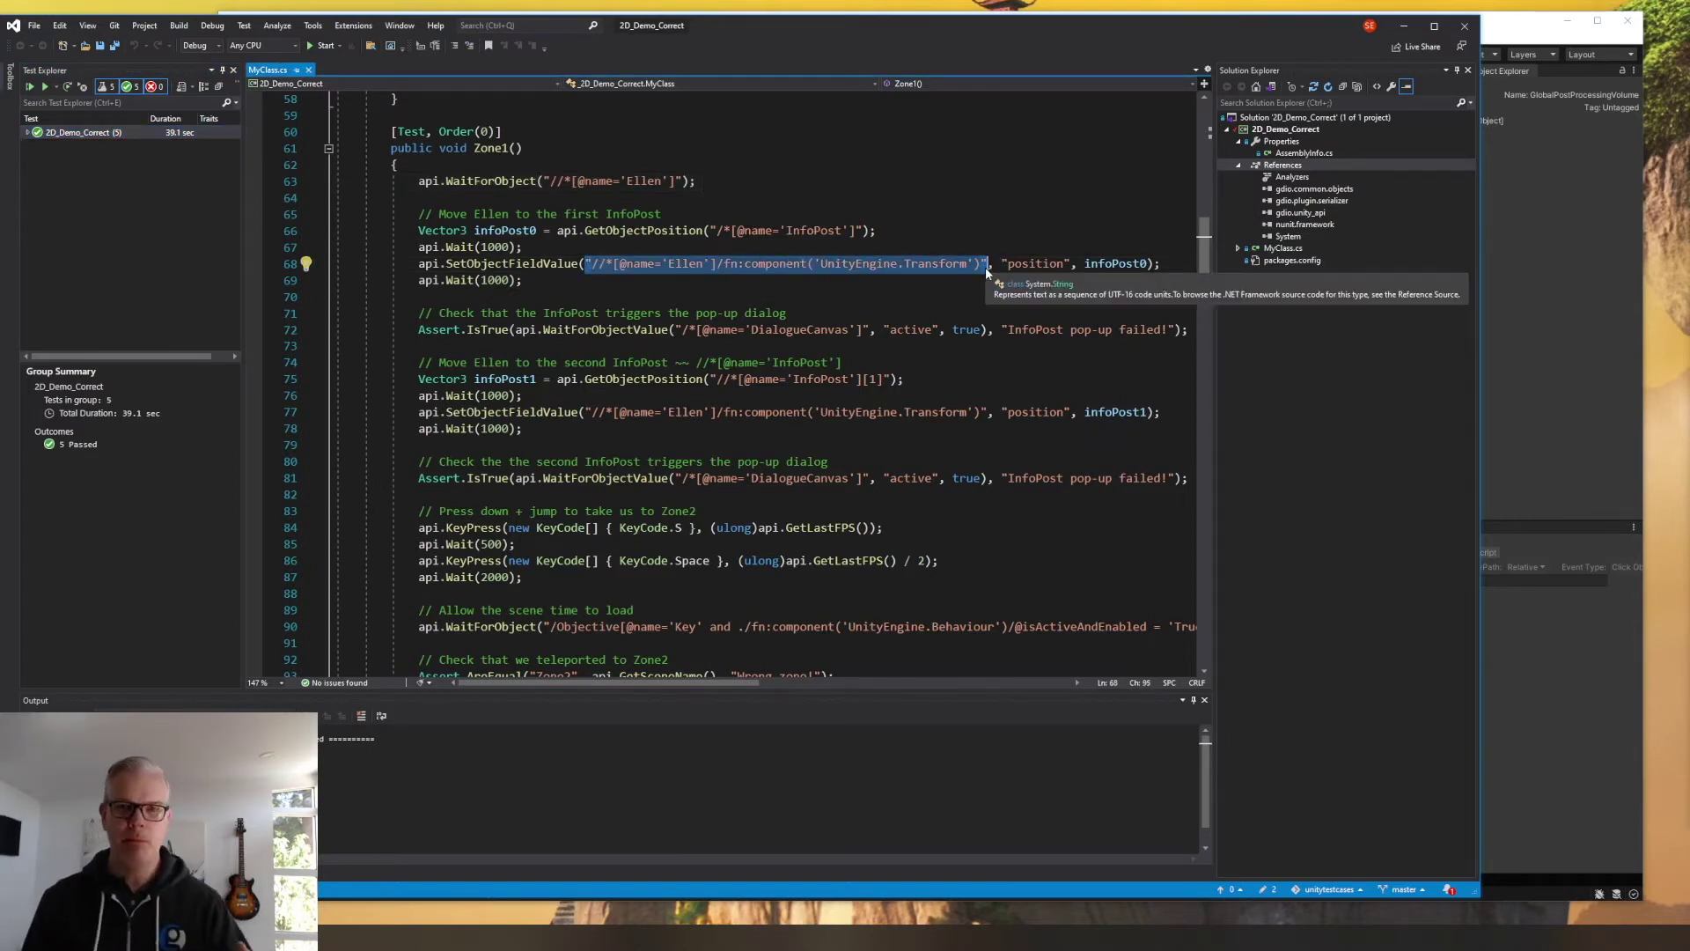
{"action": "key", "text": "ctrl+c"}
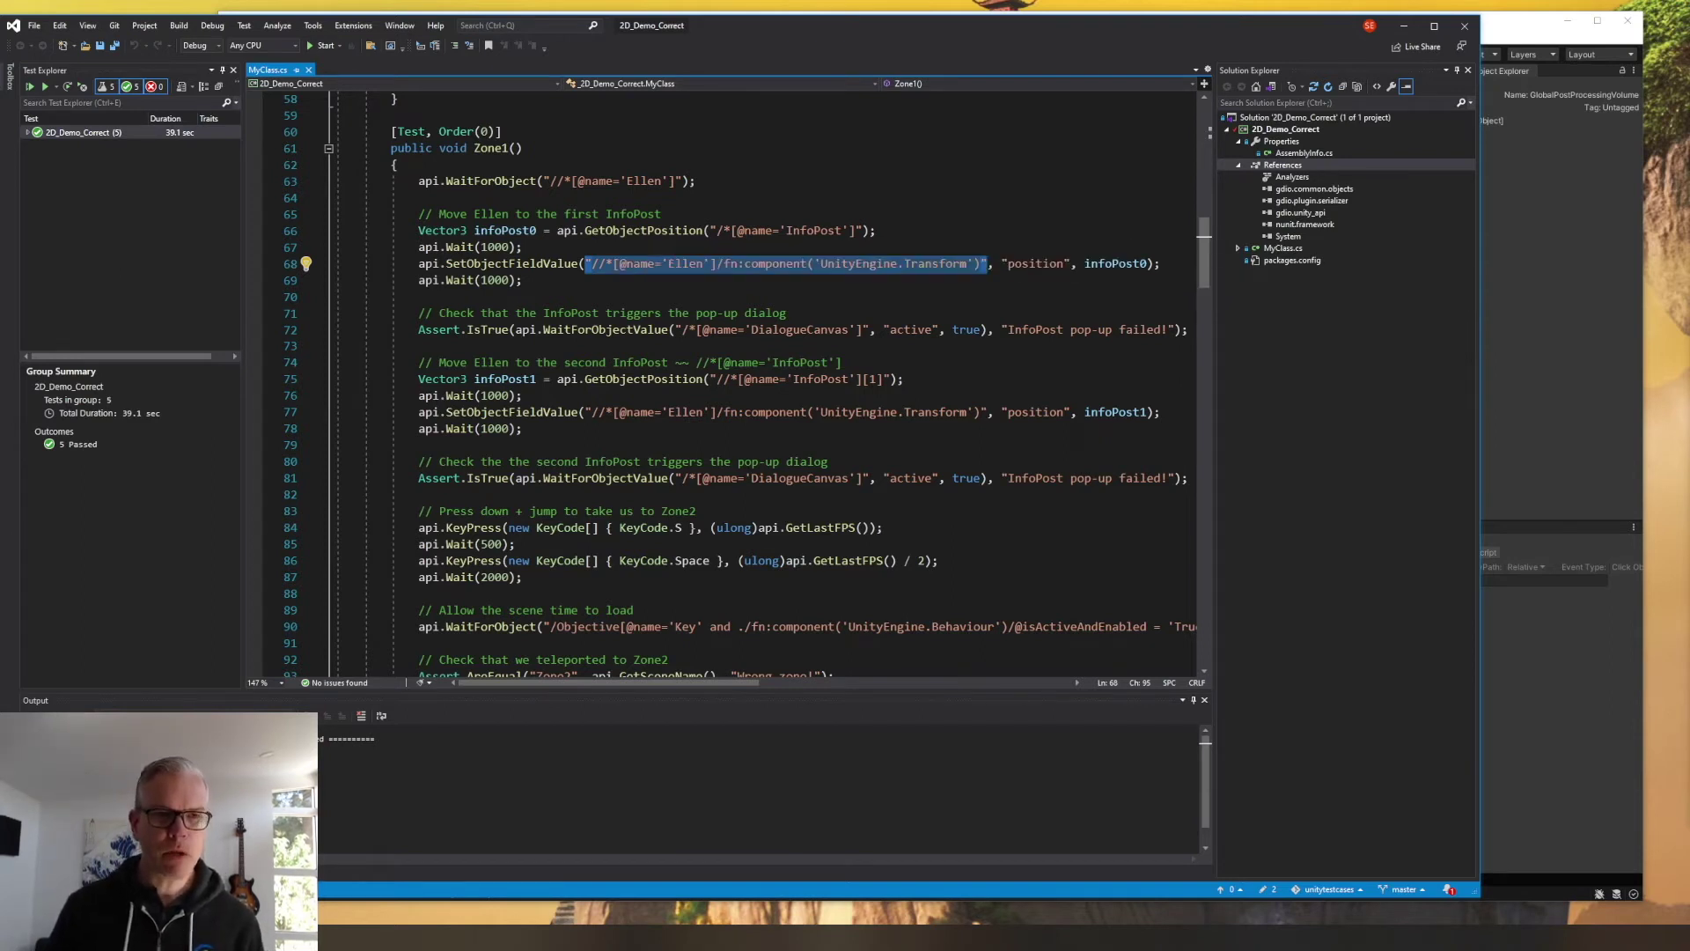
{"action": "left_click", "coordinate": [774, 230]}
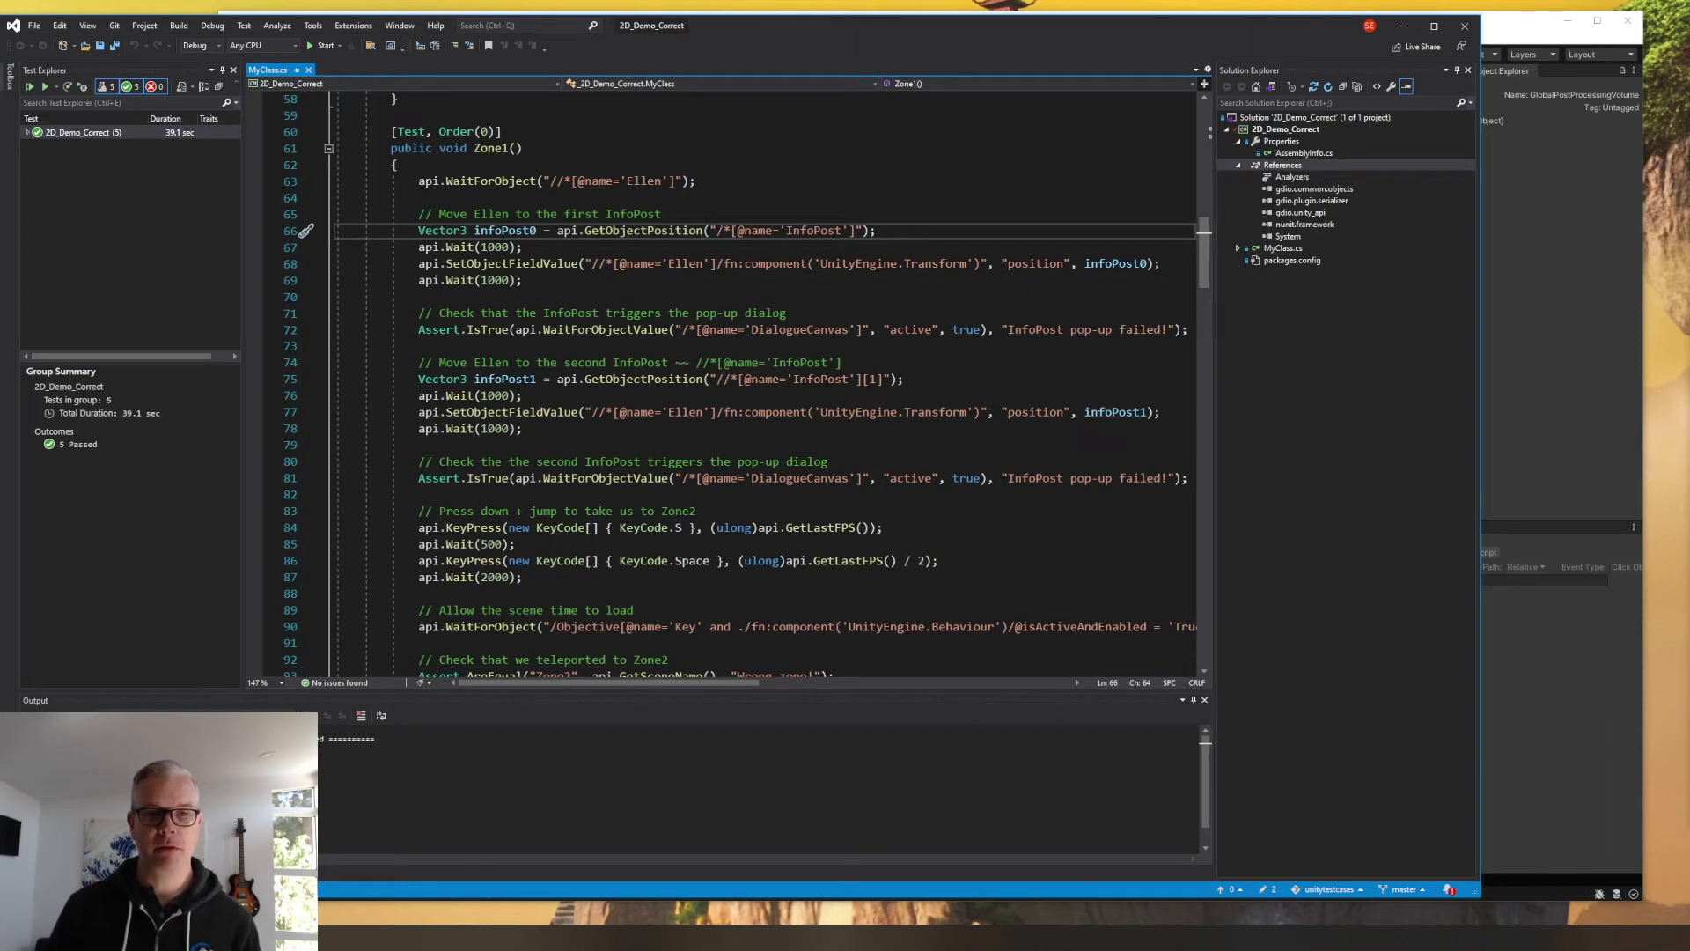
{"action": "double_click", "coordinate": [512, 231]}
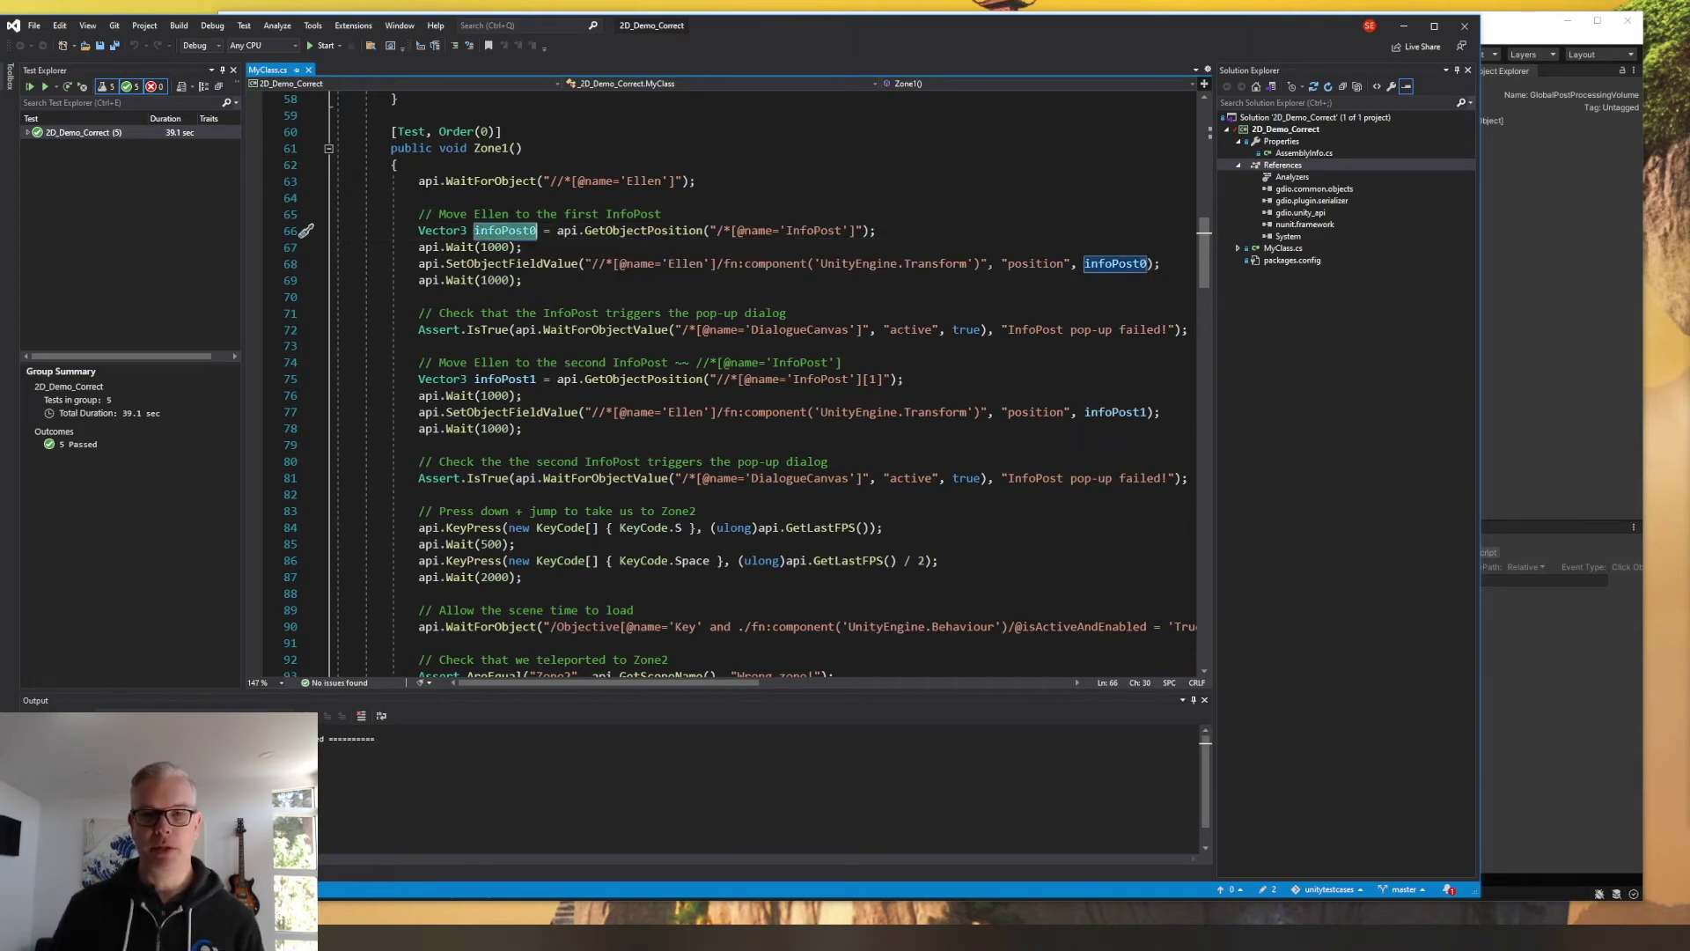
{"action": "left_click", "coordinate": [590, 263]}
{"action": "left_click_drag", "start_coordinate": [590, 263], "coordinate": [945, 263]}
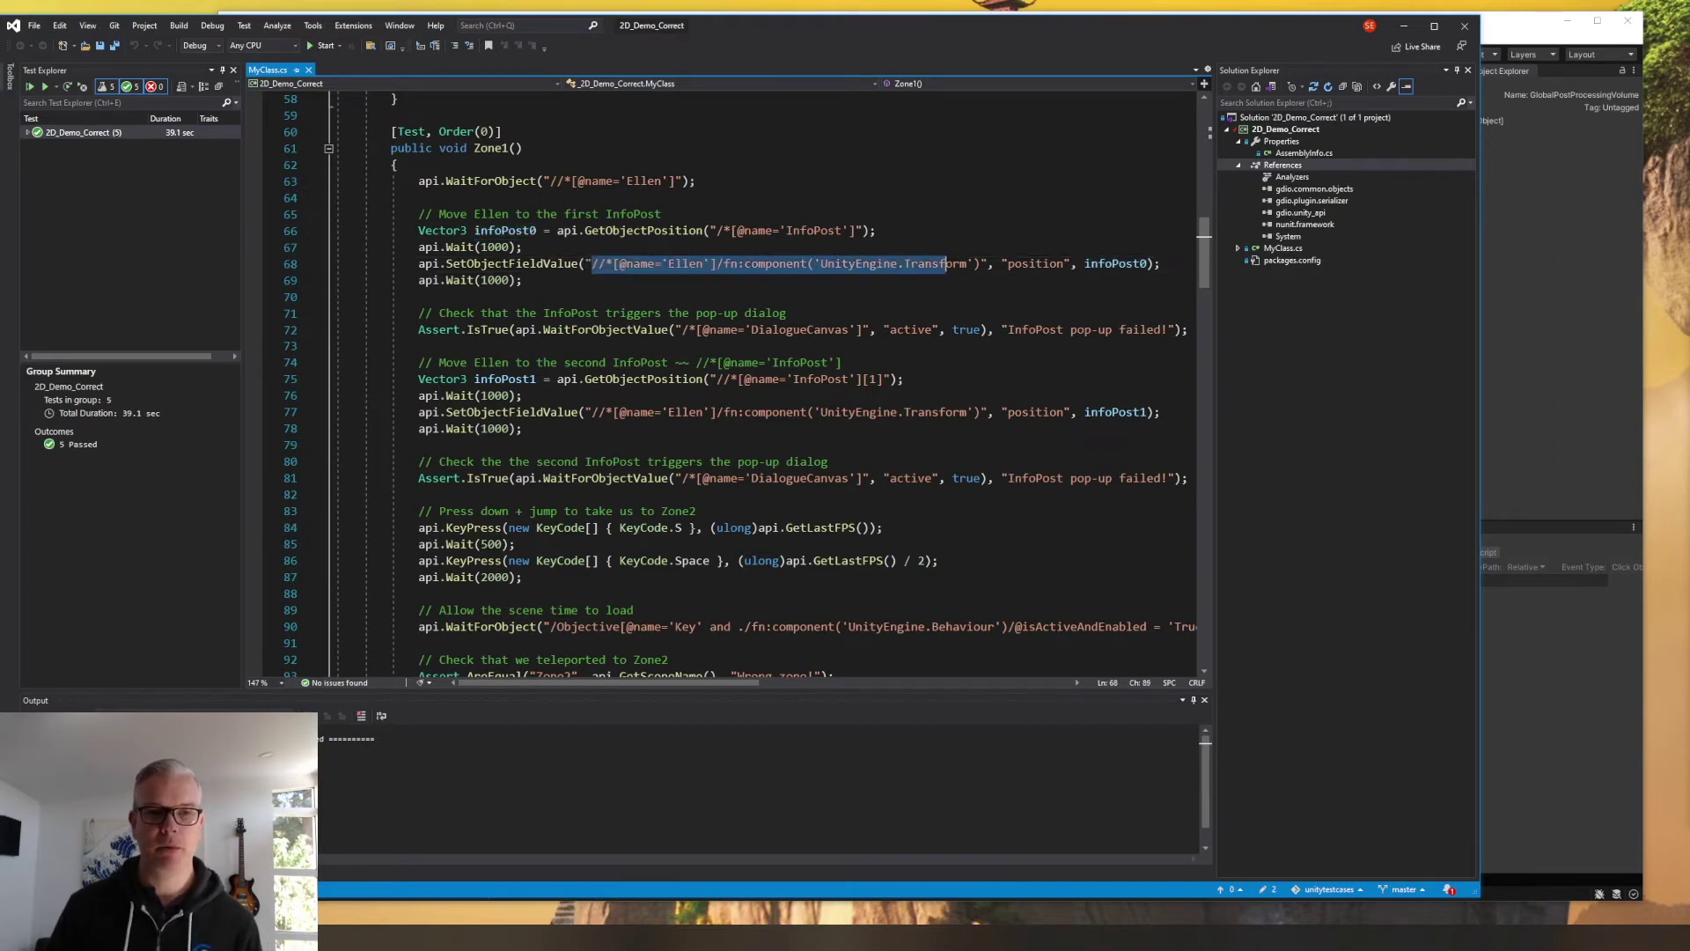
{"action": "double_click", "coordinate": [508, 264]}
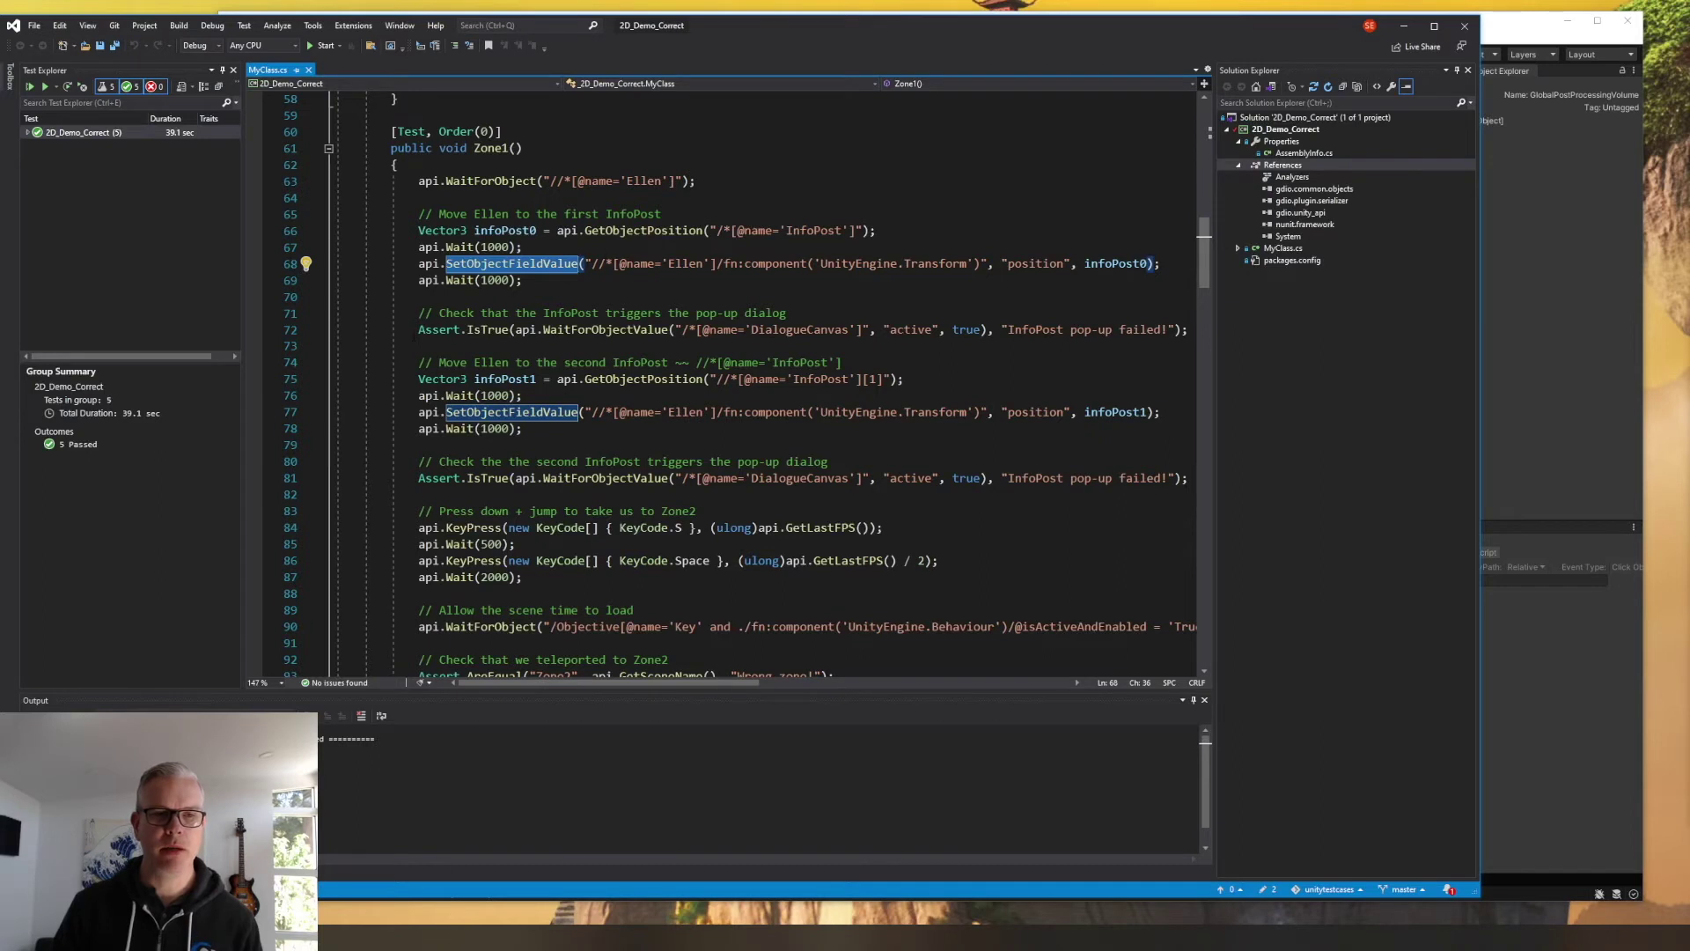
{"action": "left_click_drag", "start_coordinate": [418, 331], "coordinate": [505, 330]}
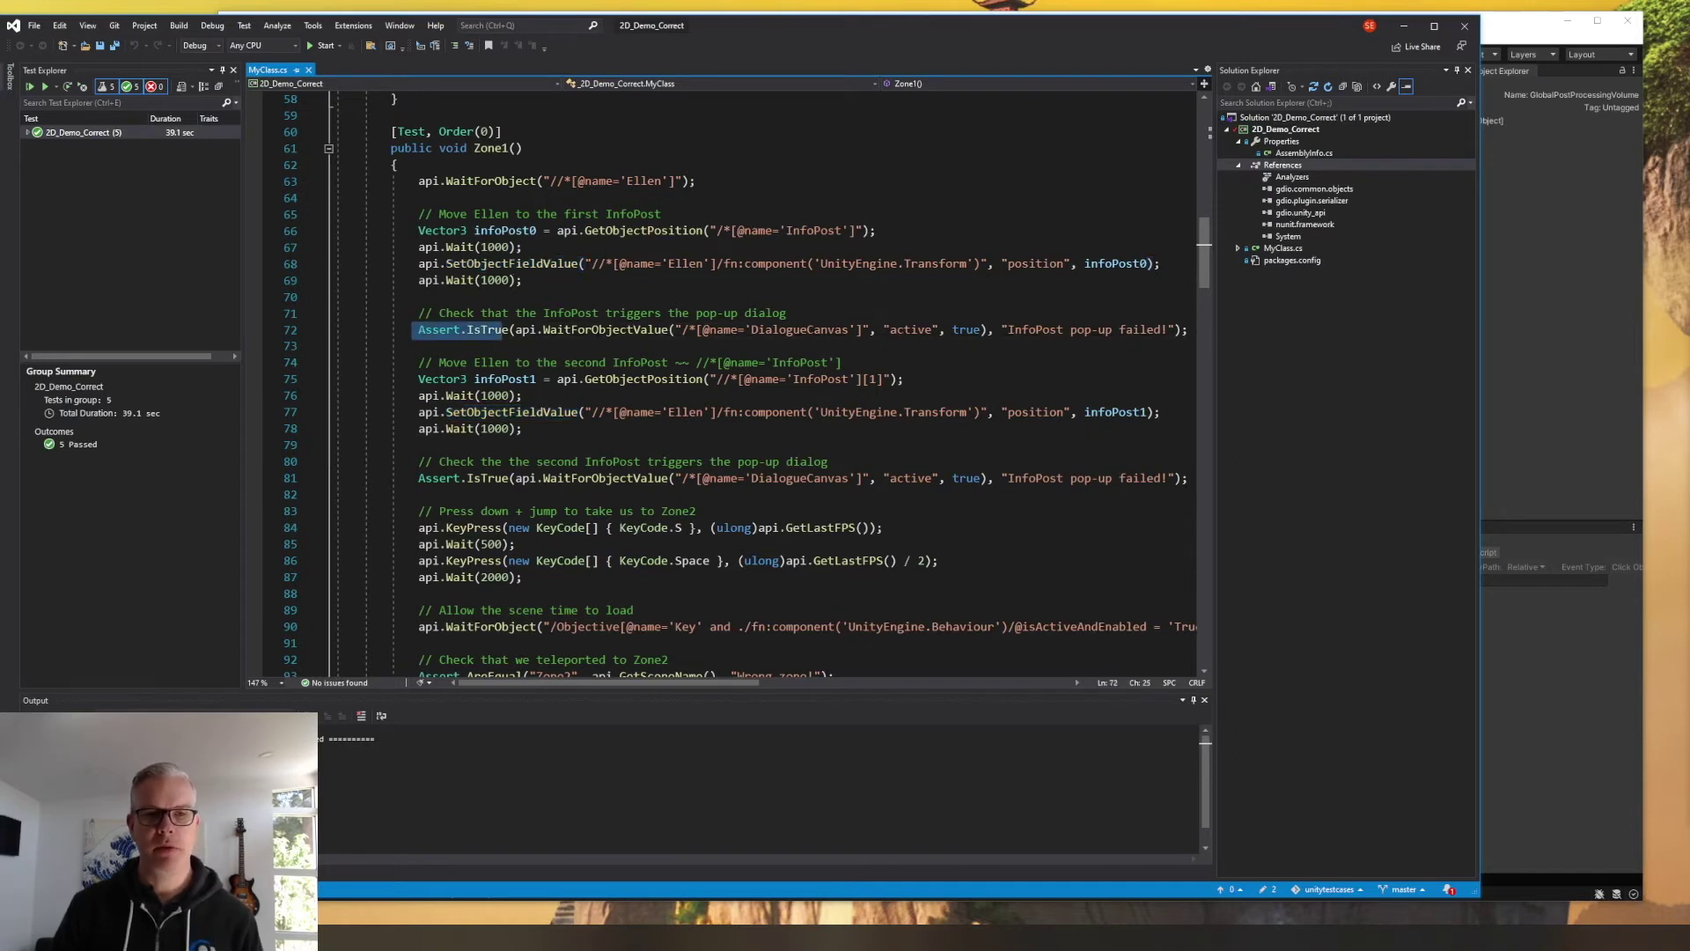
{"action": "left_click_drag", "start_coordinate": [697, 331], "coordinate": [851, 331]}
{"action": "left_click", "coordinate": [903, 331]}
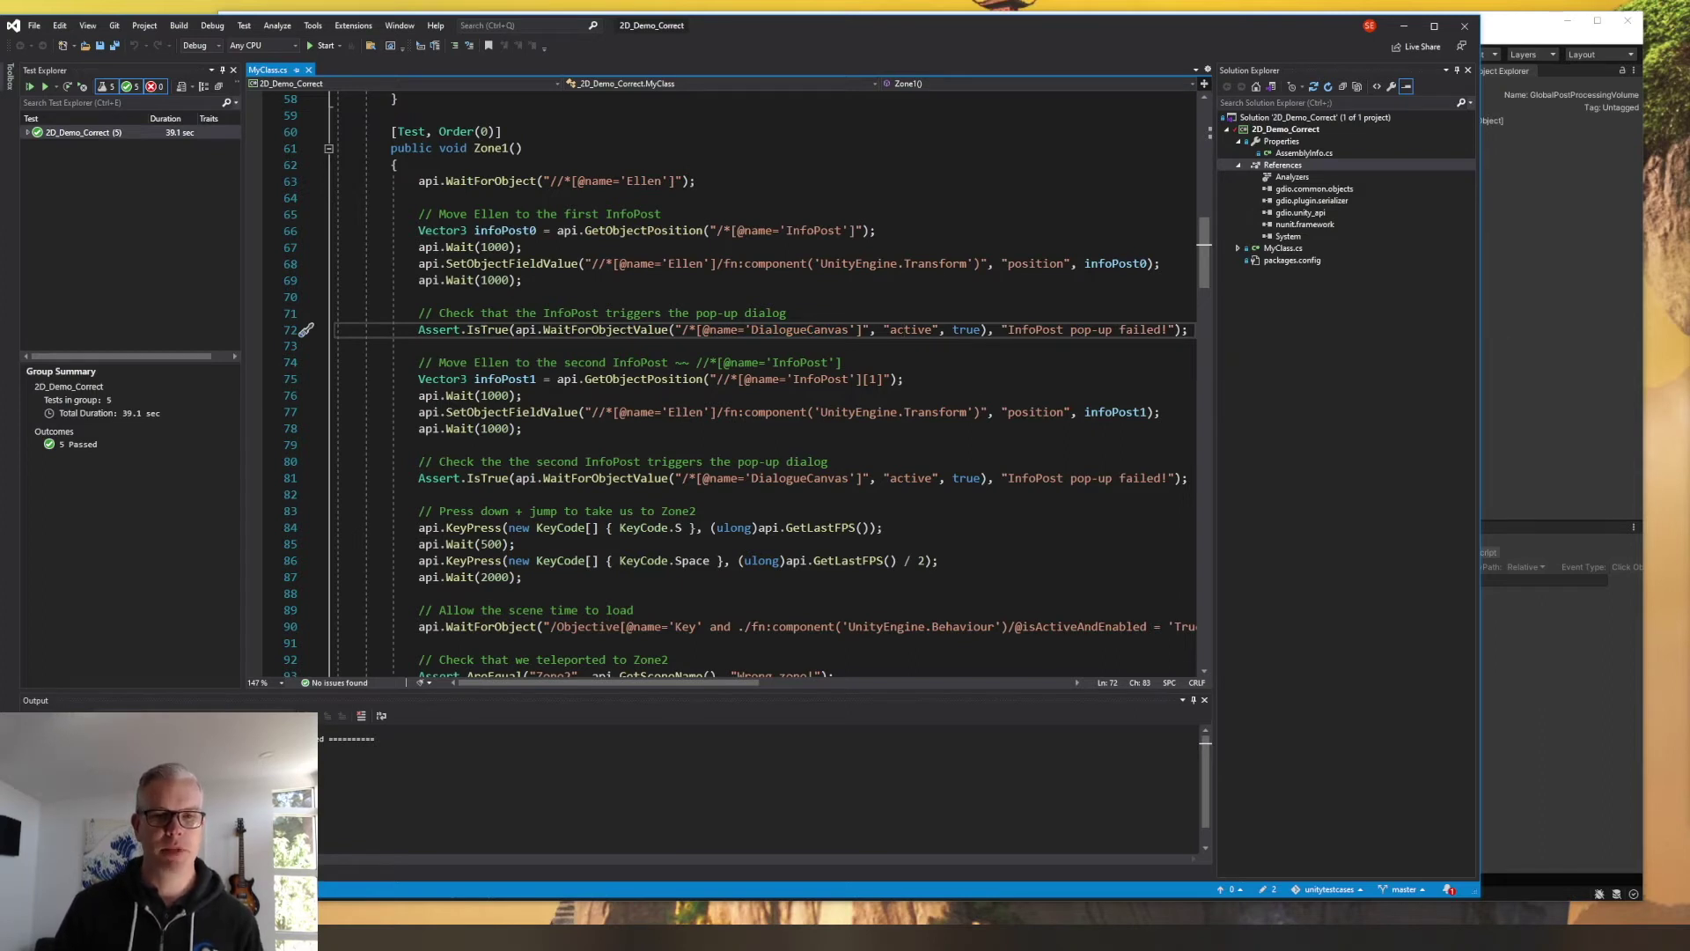
{"action": "left_click_drag", "start_coordinate": [892, 379], "coordinate": [723, 380]}
{"action": "left_click", "coordinate": [875, 379]}
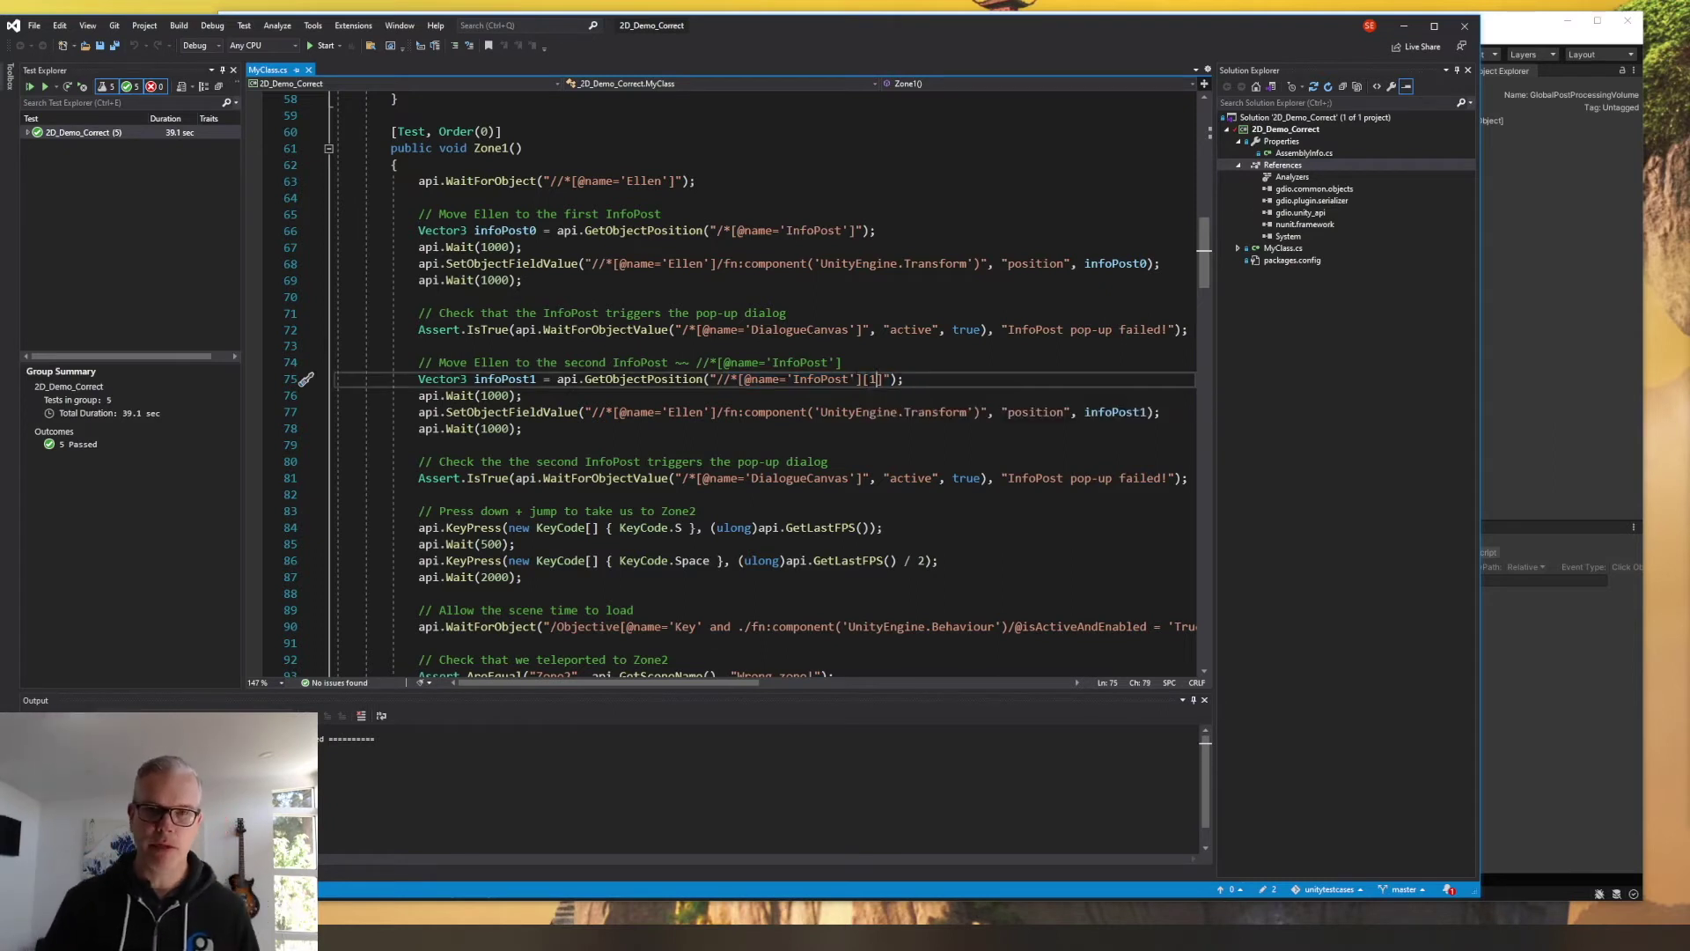
{"action": "scroll", "coordinate": [767, 383], "scroll_direction": "down", "scroll_amount": 1}
{"action": "scroll", "coordinate": [766, 384], "scroll_direction": "down", "scroll_amount": 1}
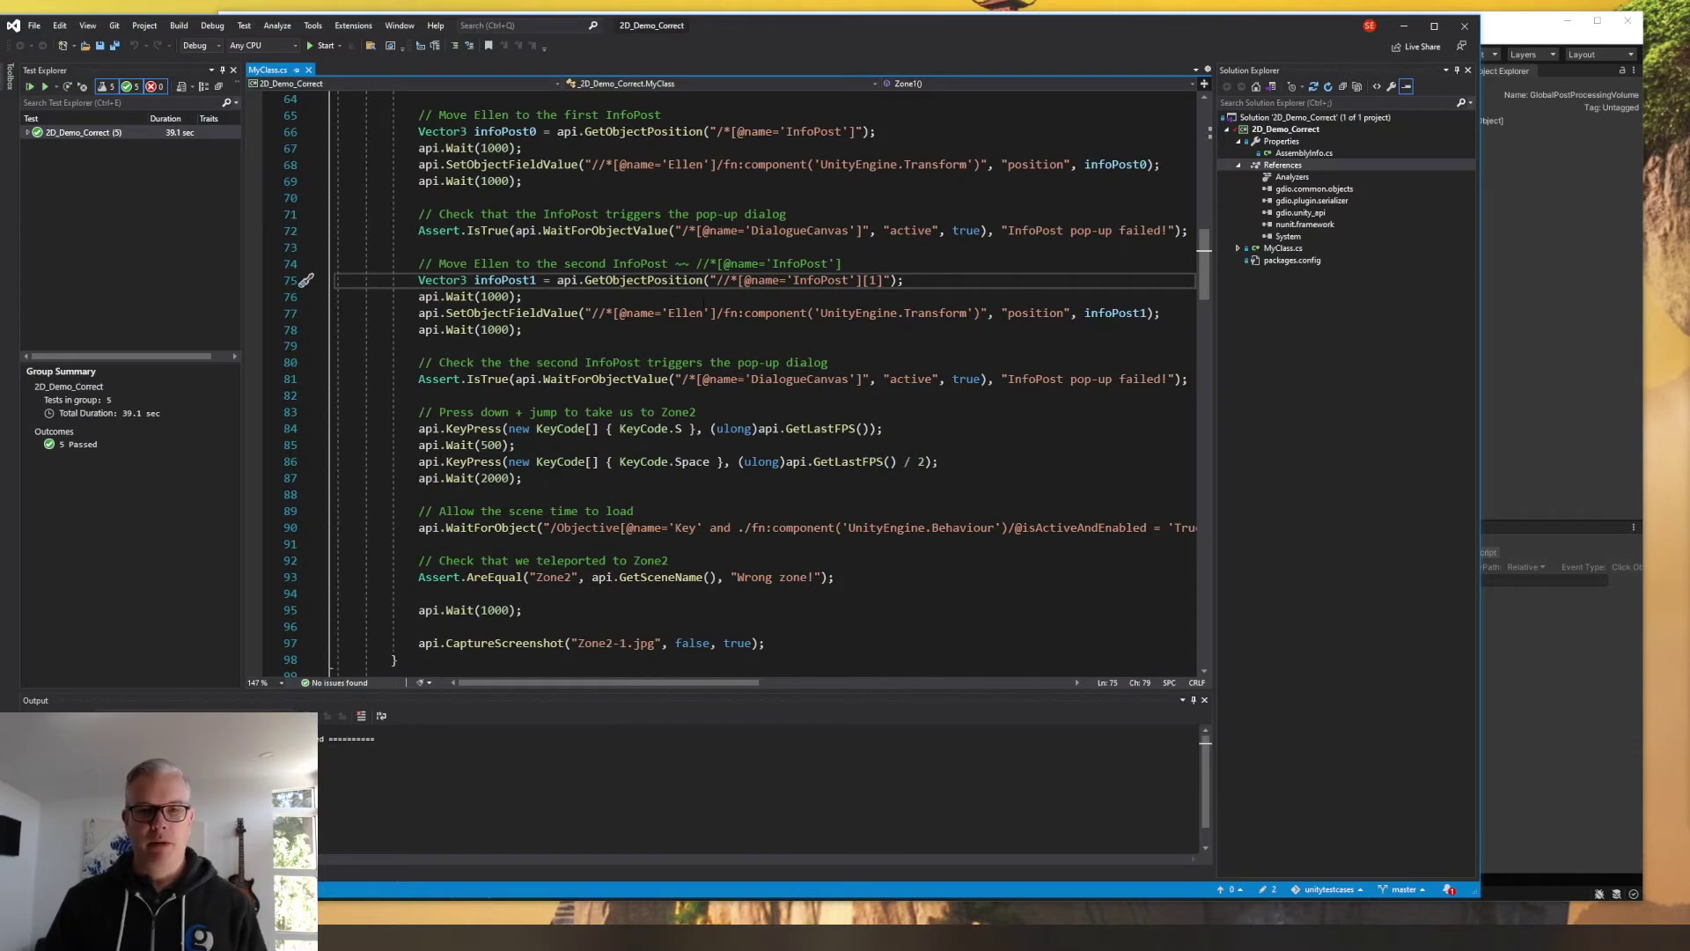
{"action": "triple_click", "coordinate": [681, 379]}
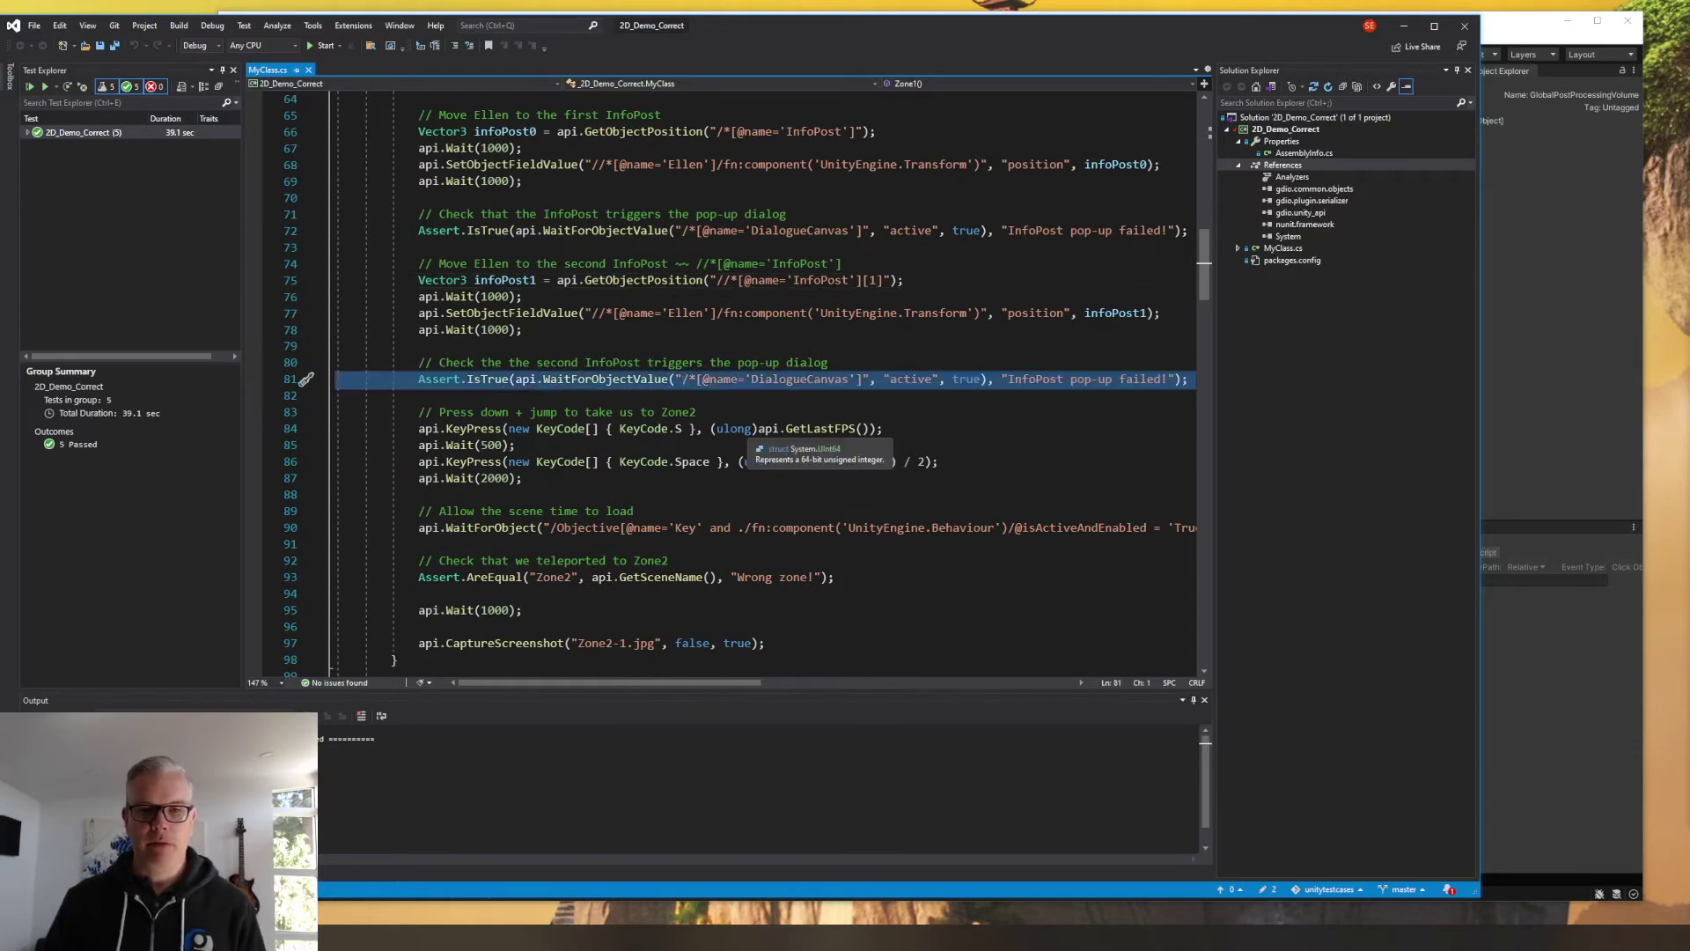
{"action": "scroll", "coordinate": [739, 429], "scroll_direction": "down", "scroll_amount": 2}
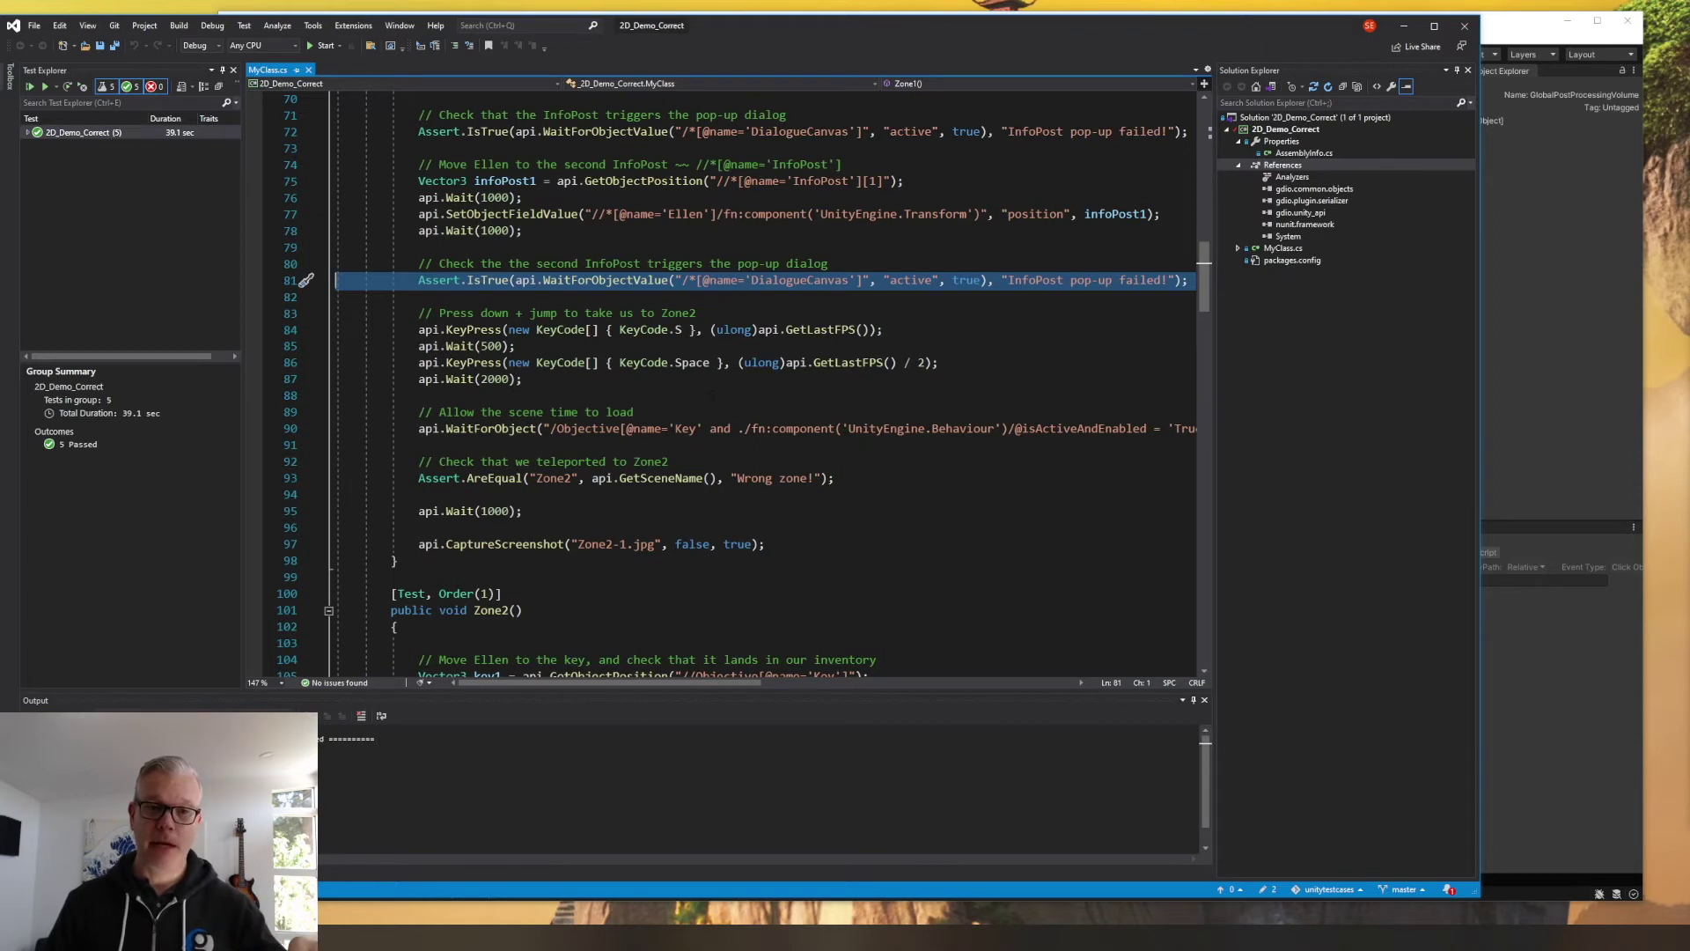
{"action": "left_click", "coordinate": [558, 329]}
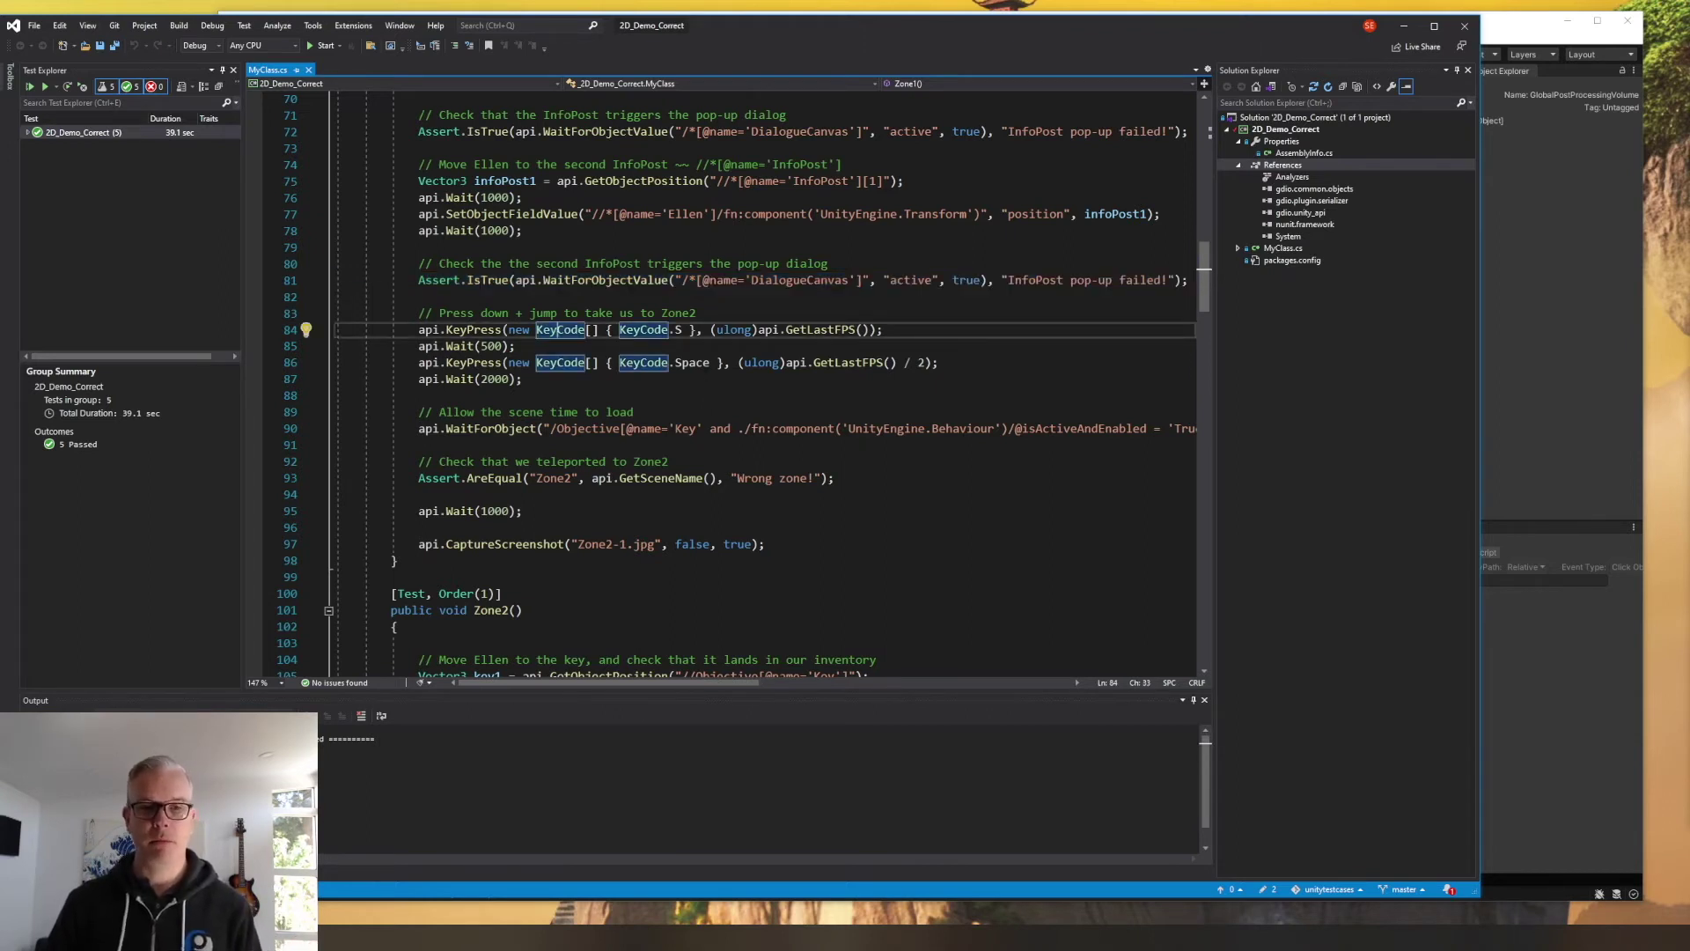
{"action": "mouse_move", "coordinate": [708, 682]}
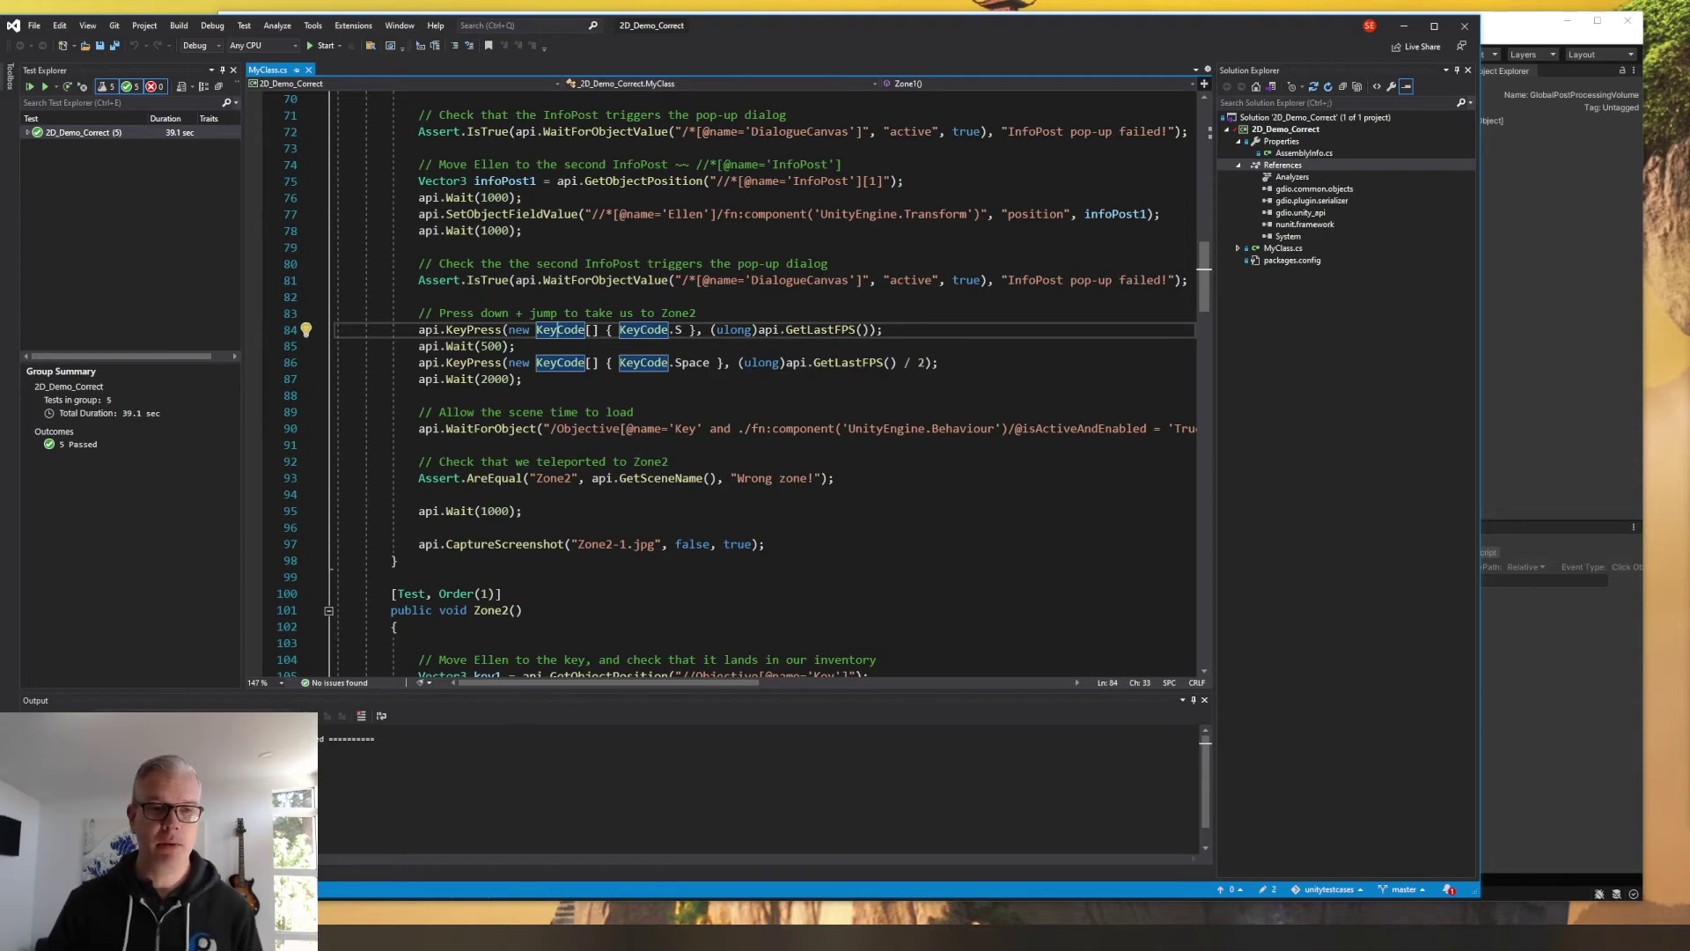
{"action": "scroll", "coordinate": [693, 367], "scroll_direction": "down", "scroll_amount": 1}
{"action": "triple_click", "coordinate": [638, 384]}
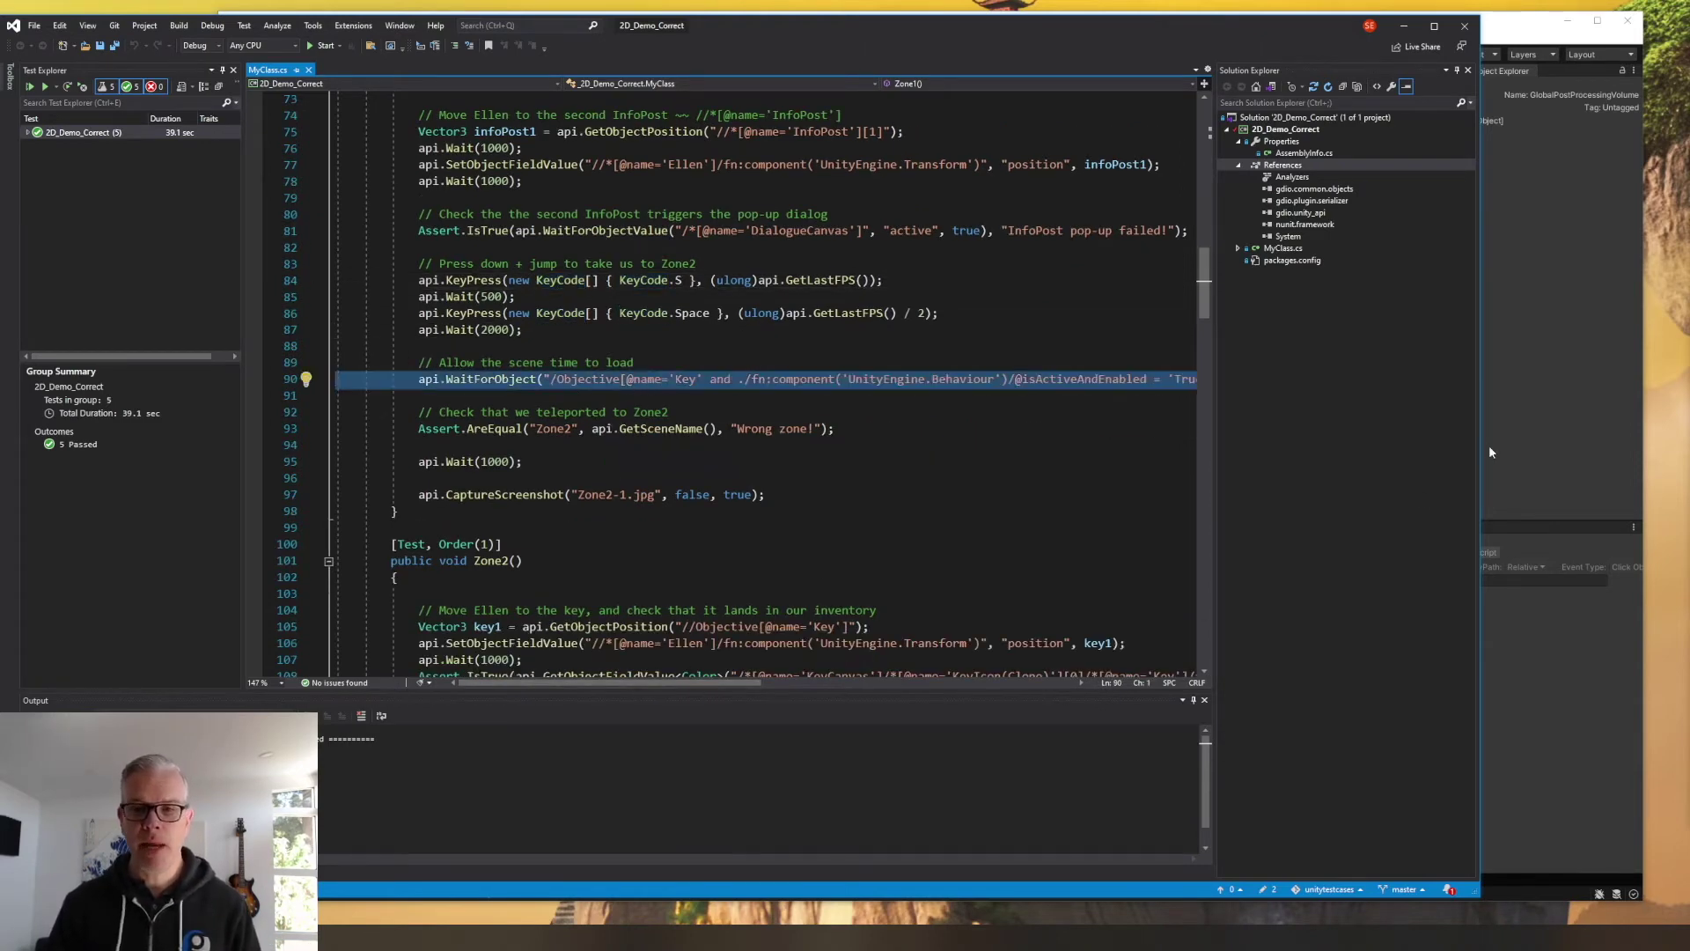
Widen the editor and highlight the WaitForObject Key objective check with isActiveAndEnabled True
{"action": "left_click_drag", "start_coordinate": [1482, 452], "coordinate": [1589, 452]}
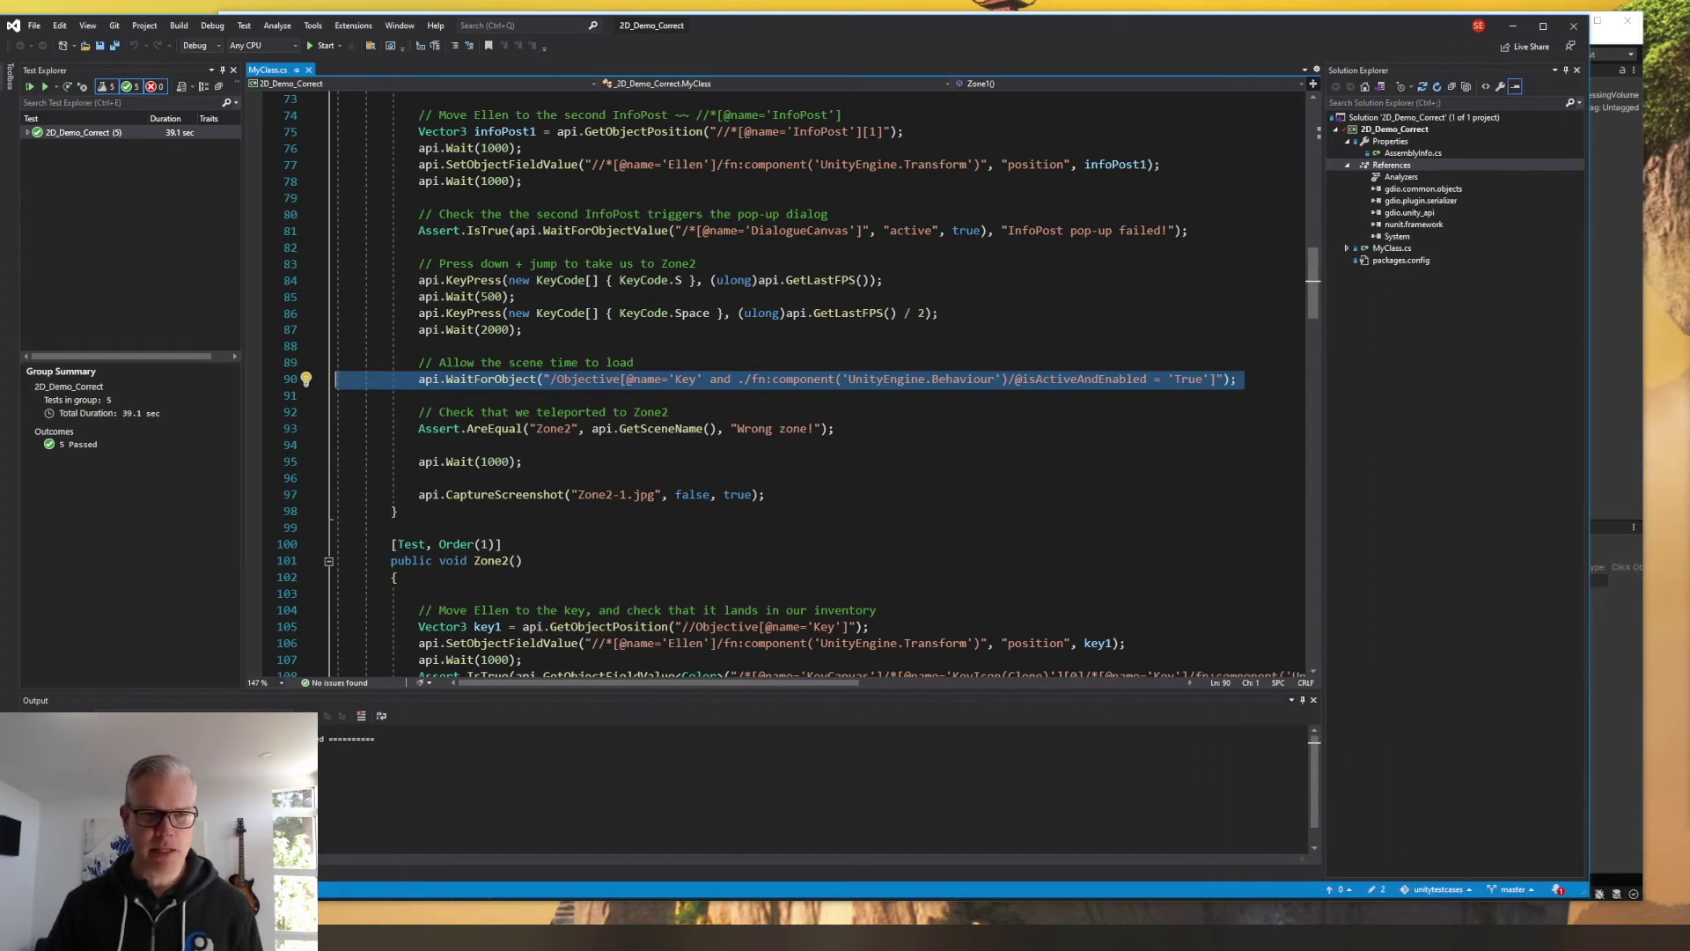
{"action": "left_click", "coordinate": [491, 383]}
{"action": "double_click", "coordinate": [491, 381]}
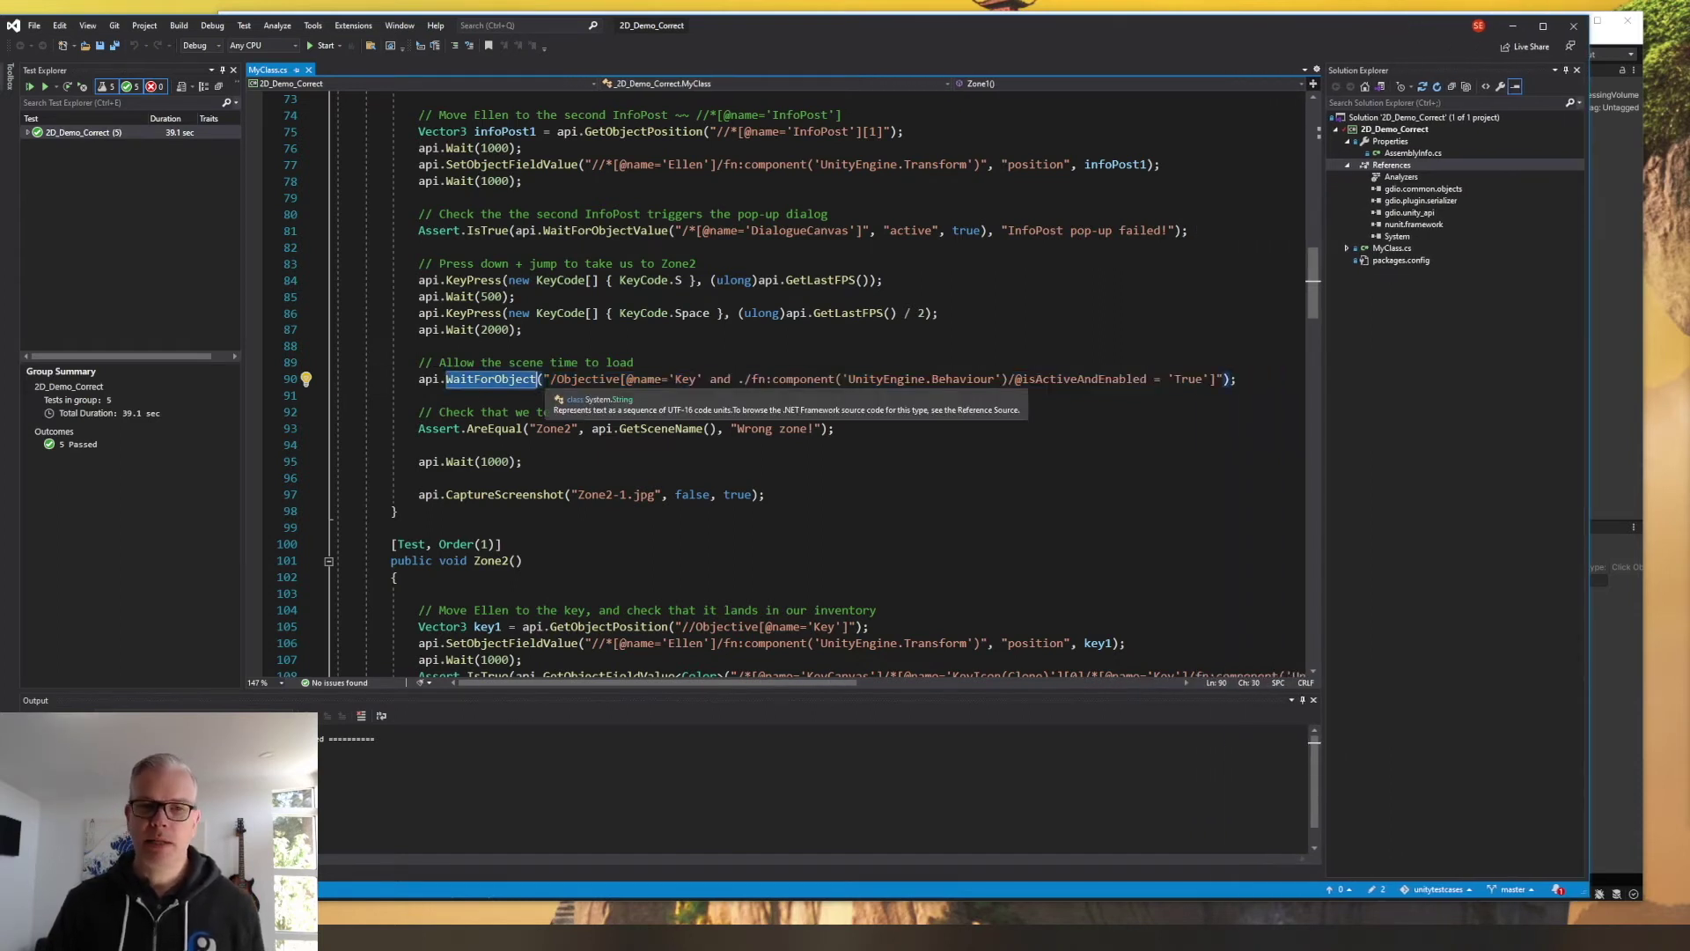
{"action": "left_click_drag", "start_coordinate": [550, 379], "coordinate": [990, 380]}
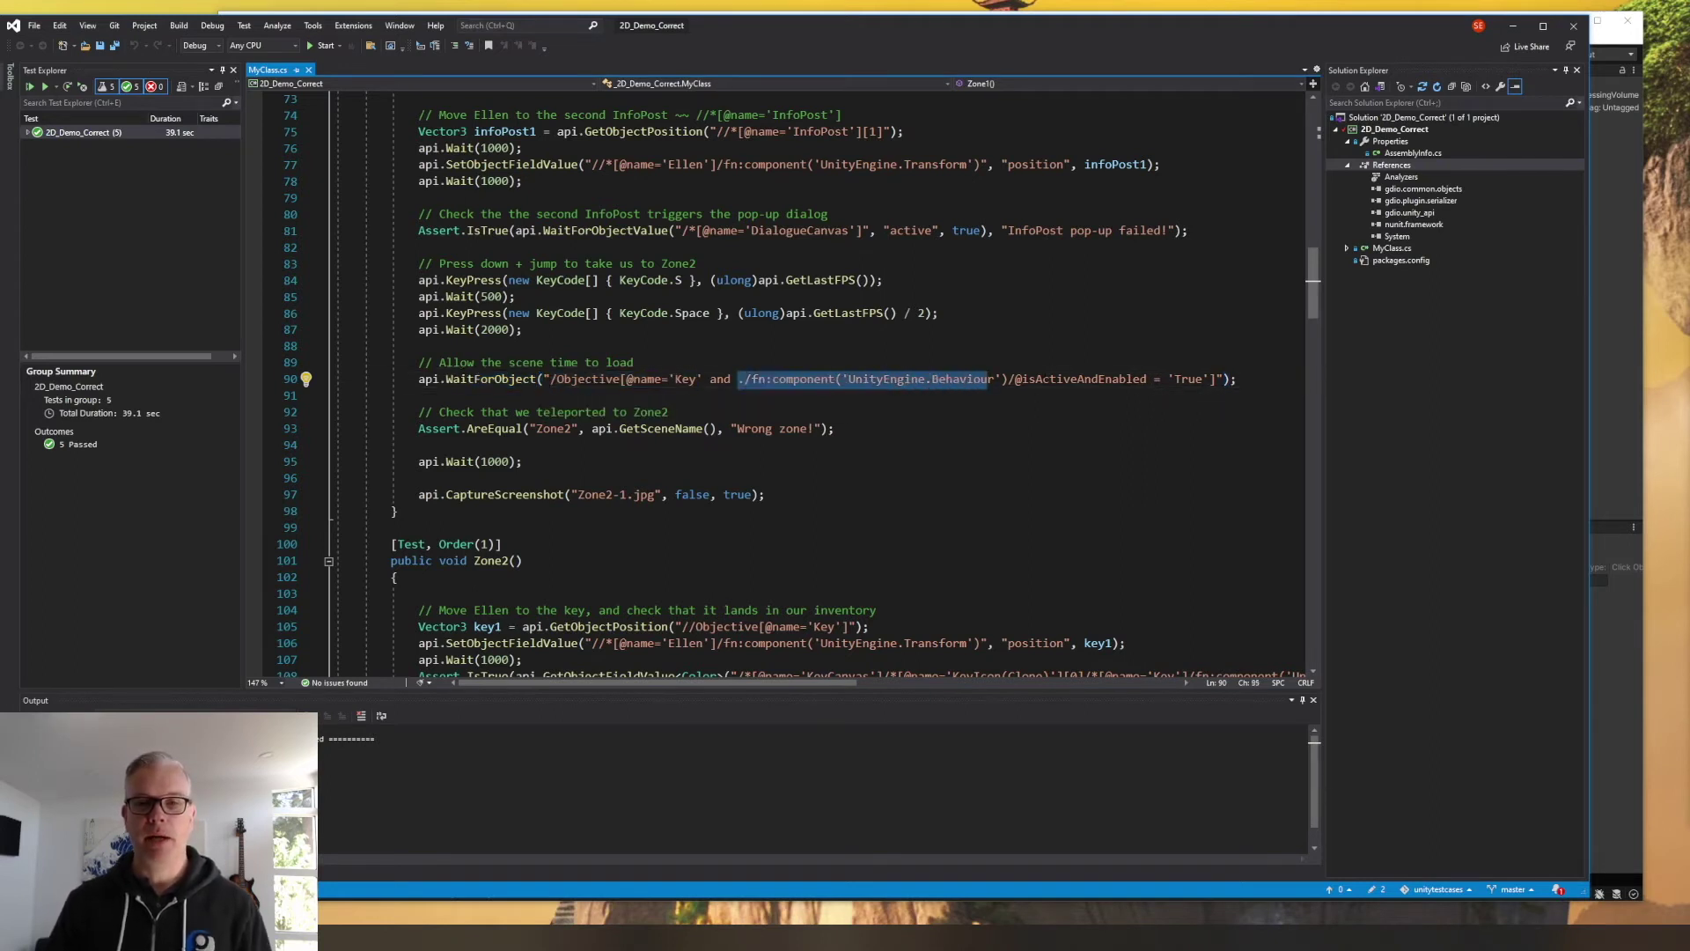
{"action": "left_click_drag", "start_coordinate": [1016, 380], "coordinate": [1148, 379]}
{"action": "left_click", "coordinate": [1188, 379]}
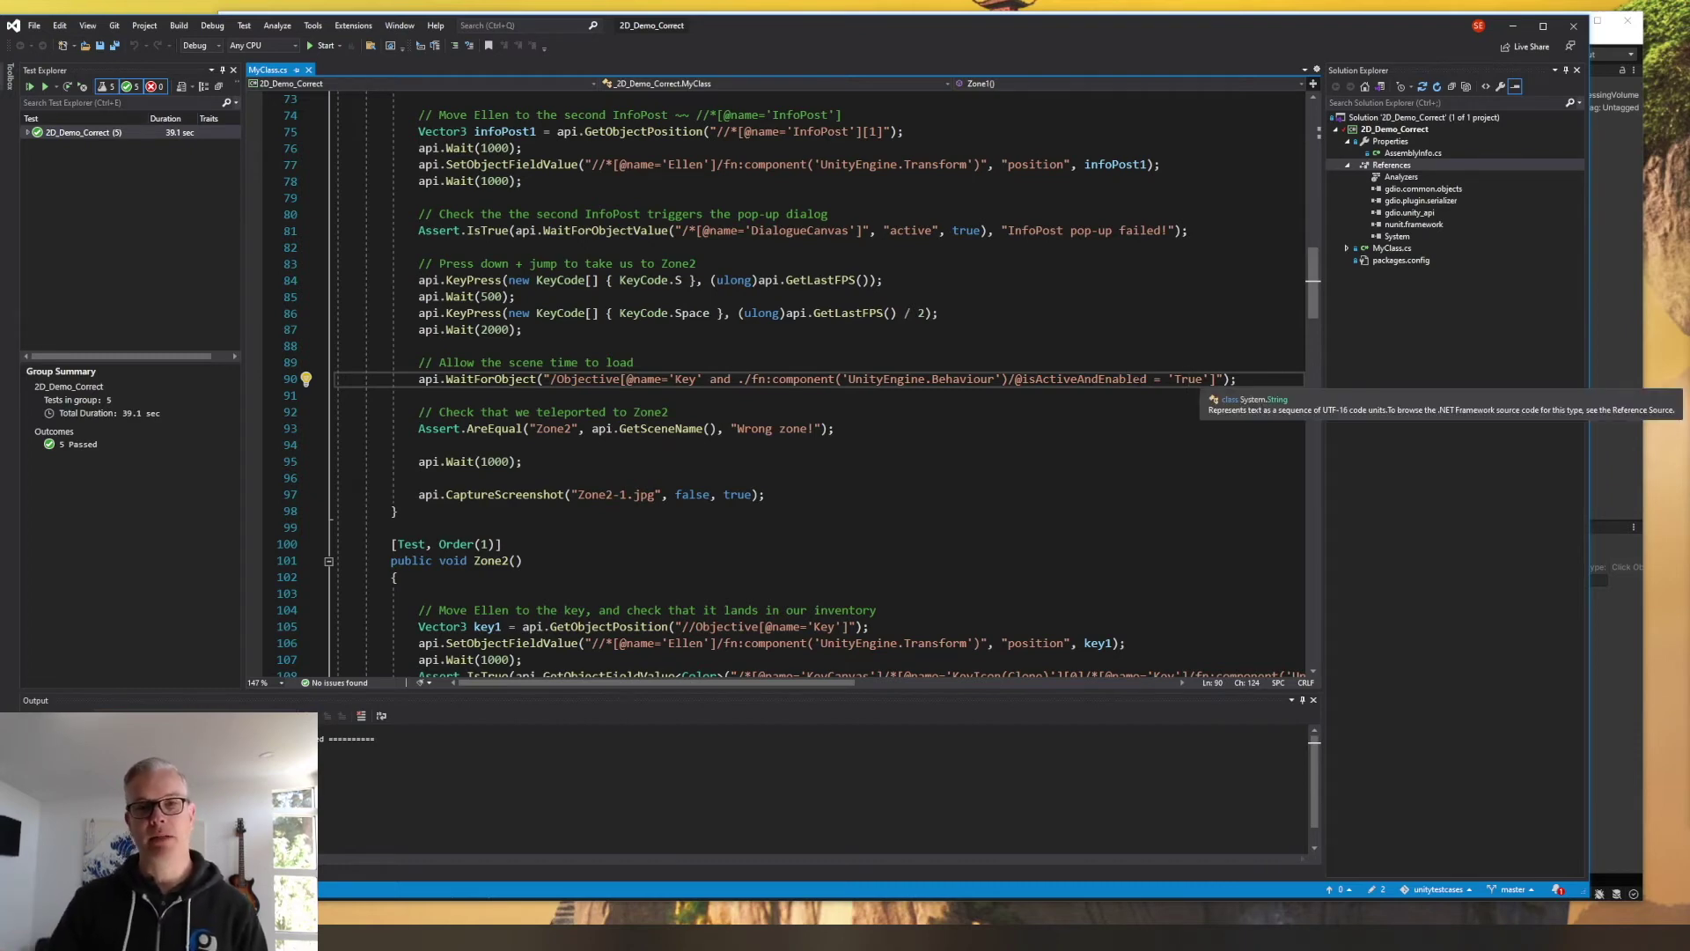
{"action": "double_click", "coordinate": [1098, 382]}
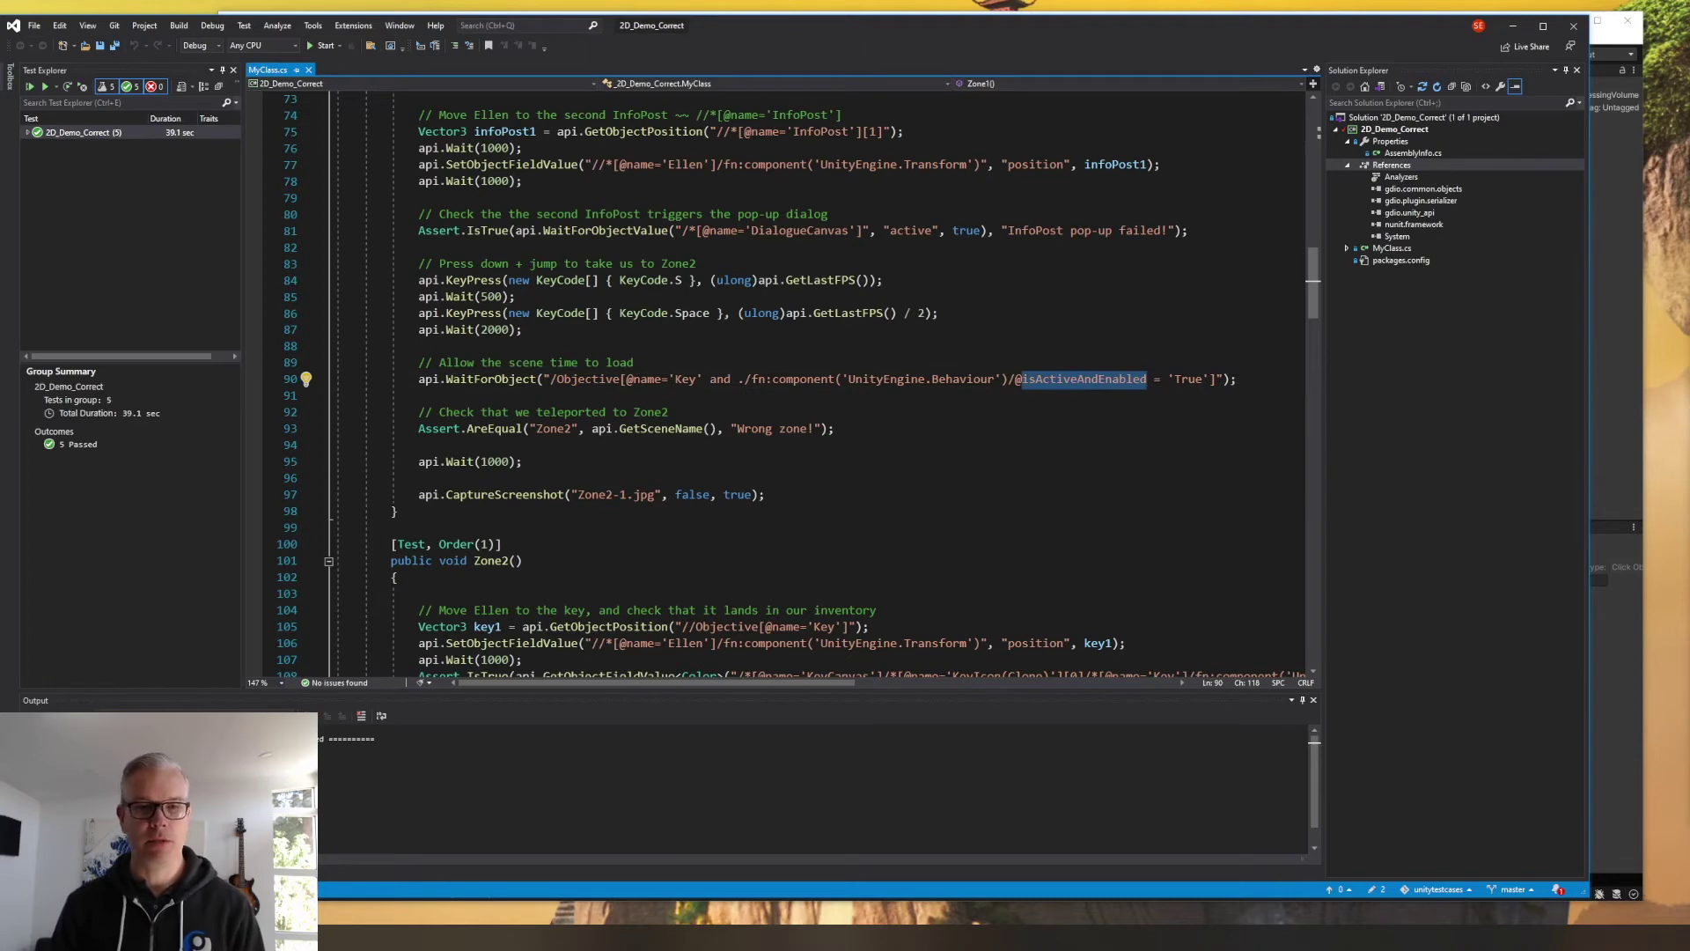
Highlight the Zone2 scene-name check and CaptureScreenshot line, then minimize Visual Studio
{"action": "left_click", "coordinate": [442, 429]}
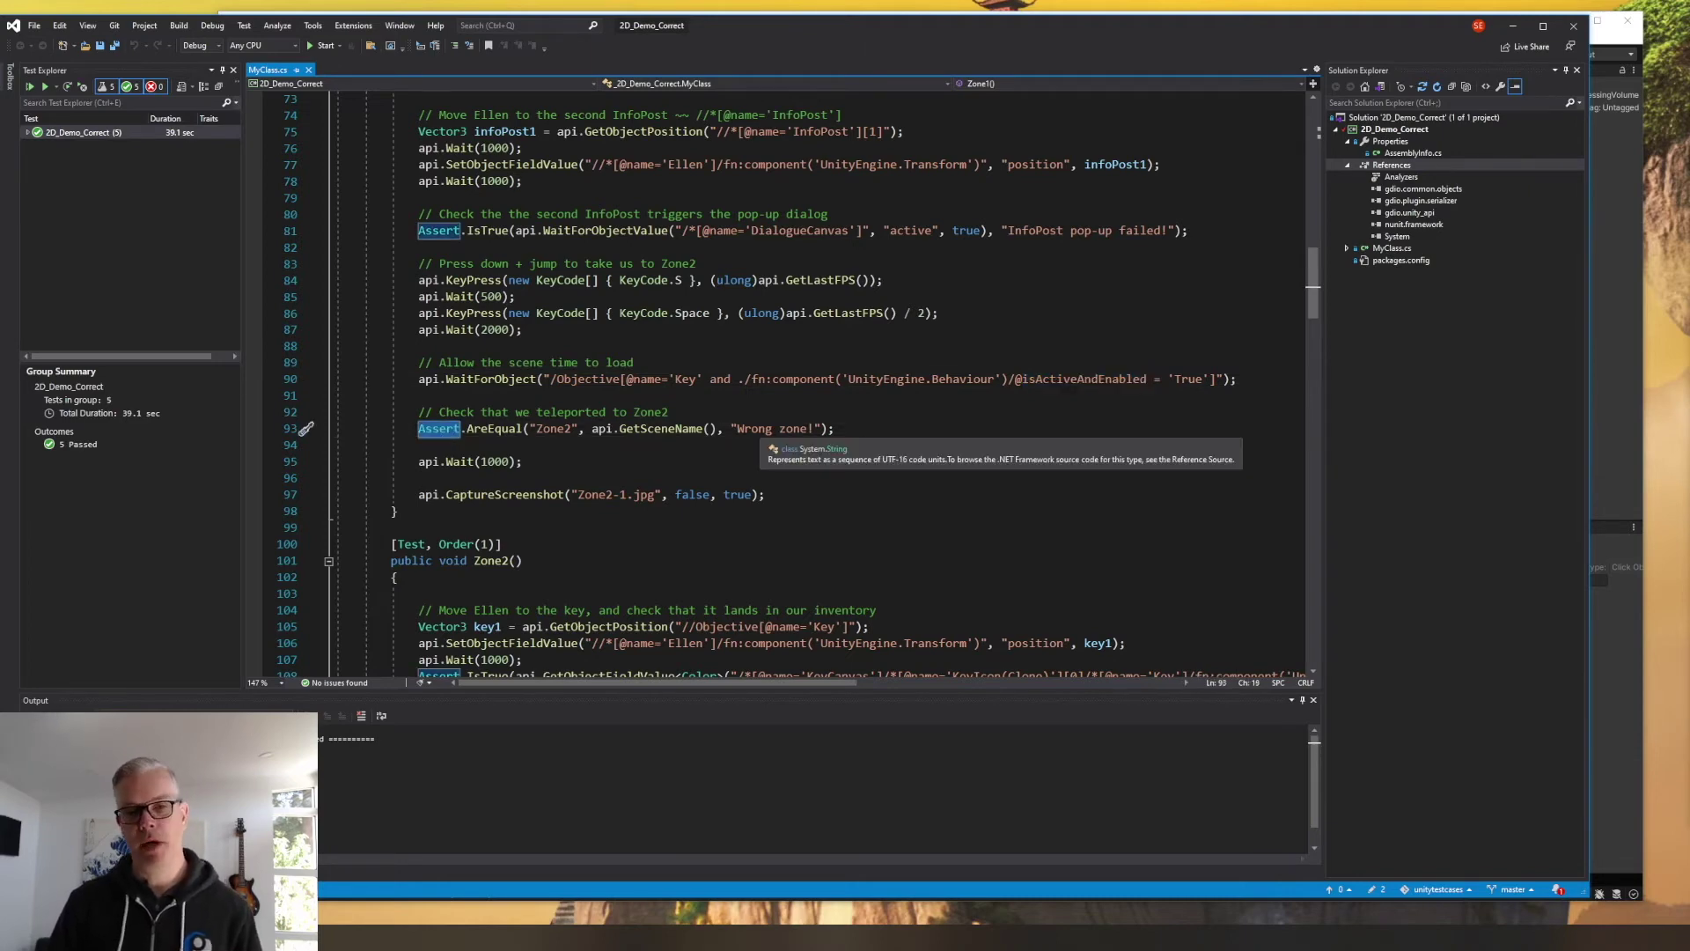
{"action": "scroll", "coordinate": [752, 423], "scroll_direction": "down", "scroll_amount": 1}
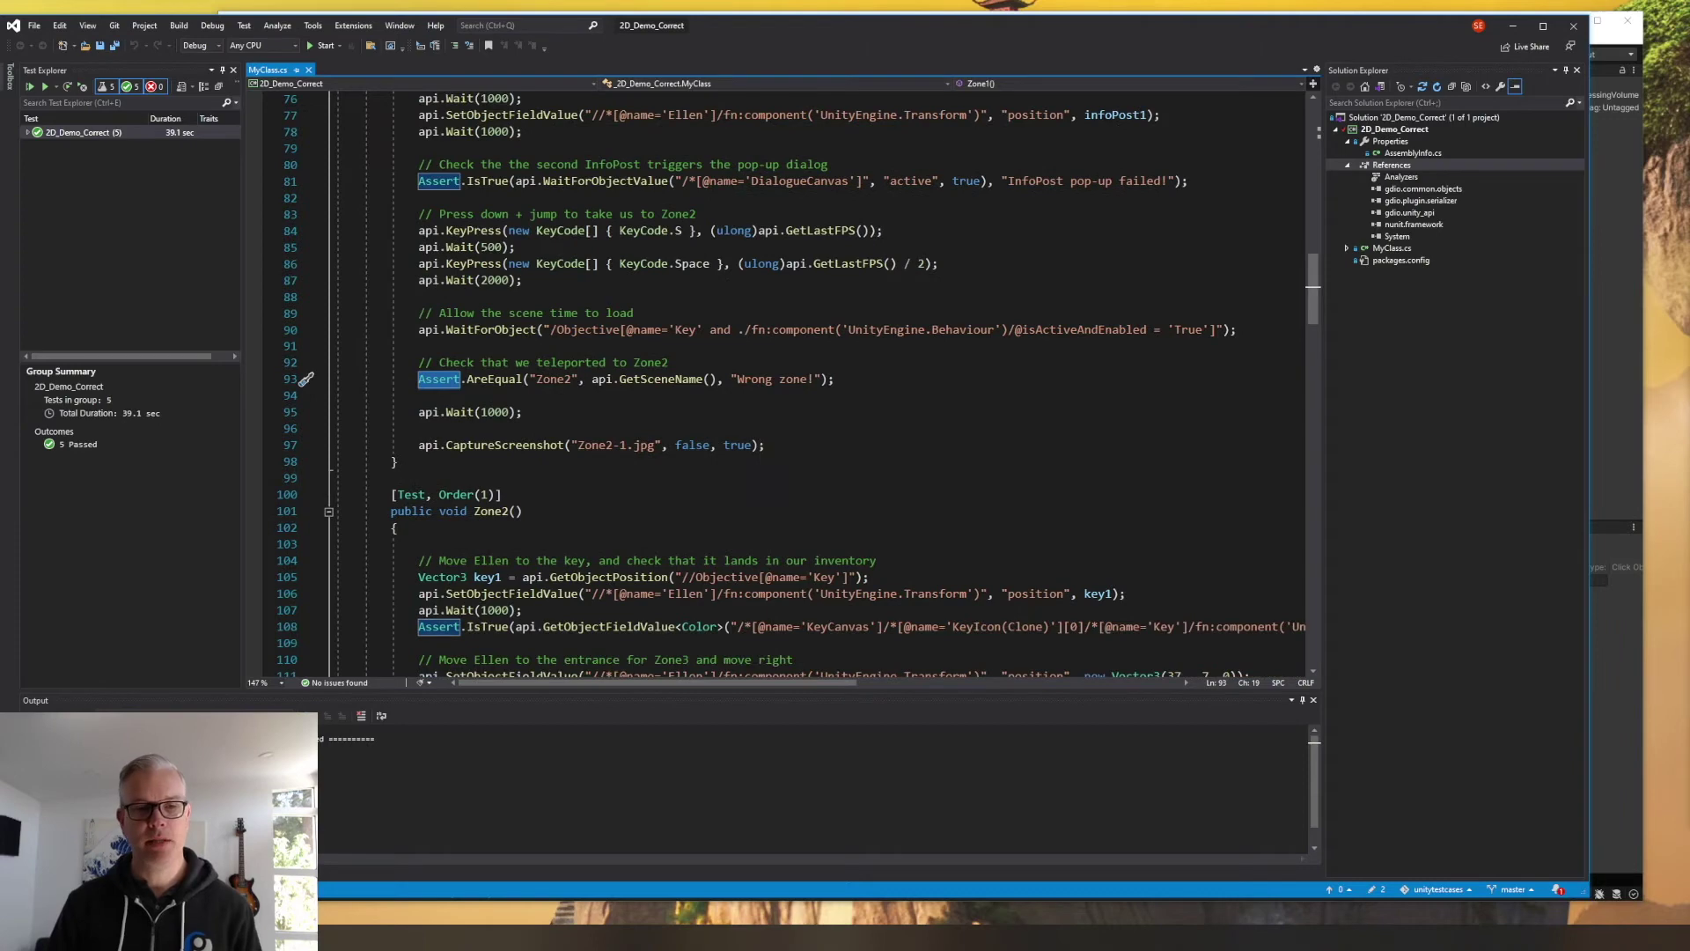
{"action": "triple_click", "coordinate": [523, 442]}
{"action": "scroll", "coordinate": [524, 443], "scroll_direction": "down", "scroll_amount": 2}
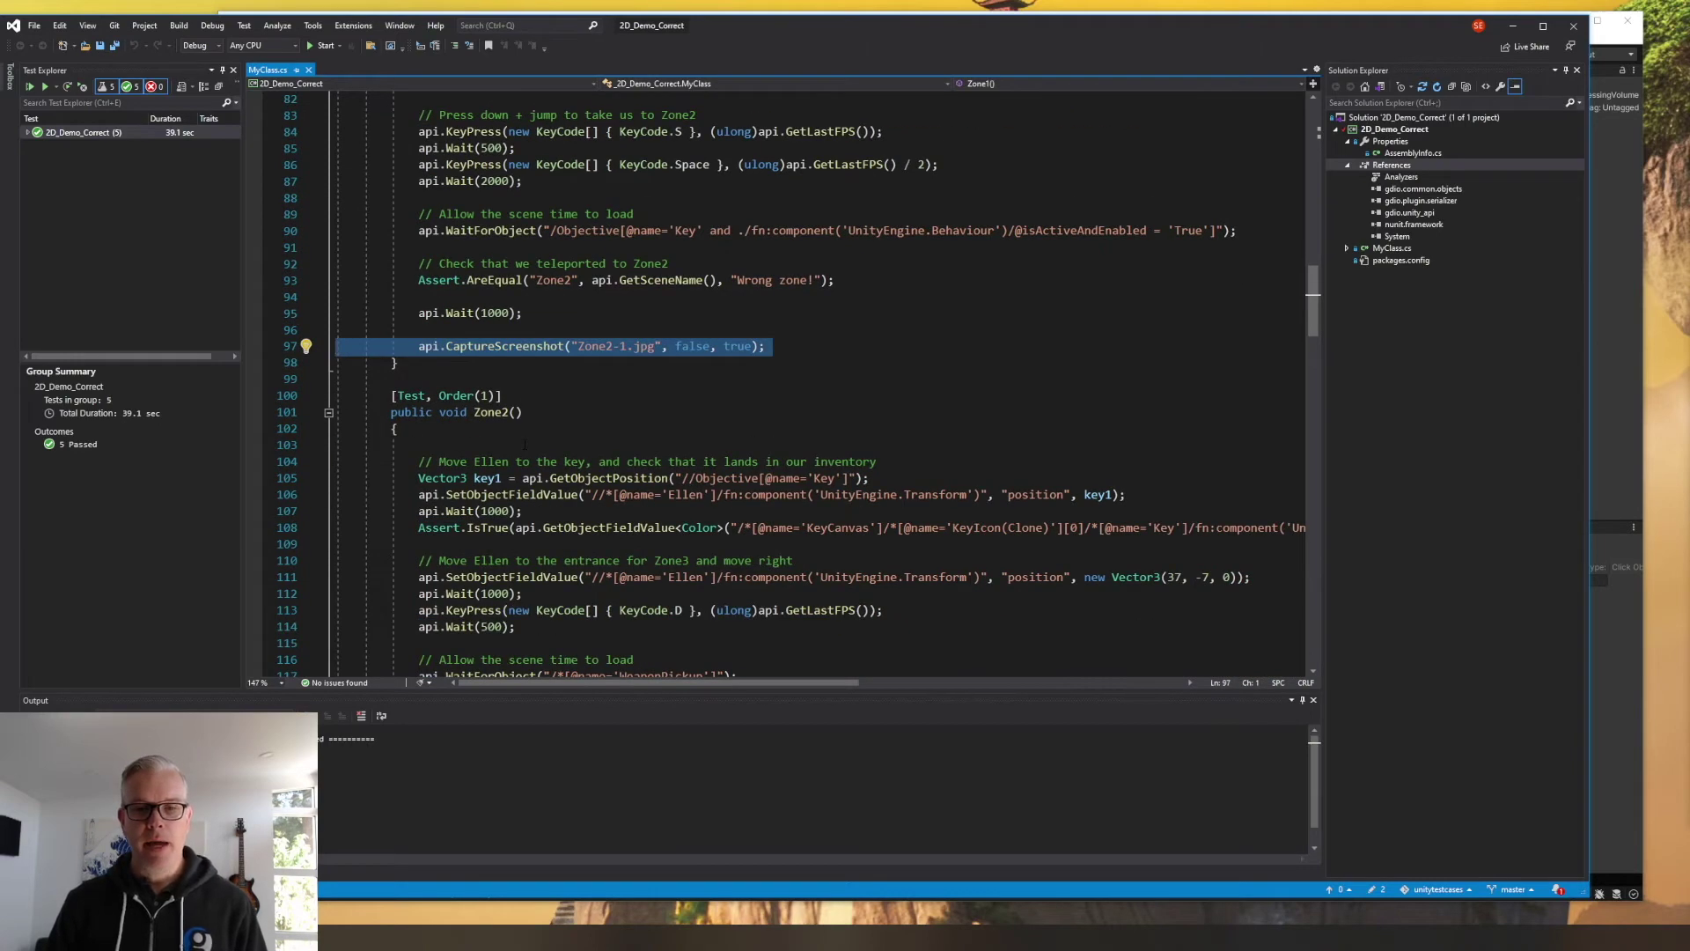
{"action": "scroll", "coordinate": [523, 443], "scroll_direction": "down", "scroll_amount": 1}
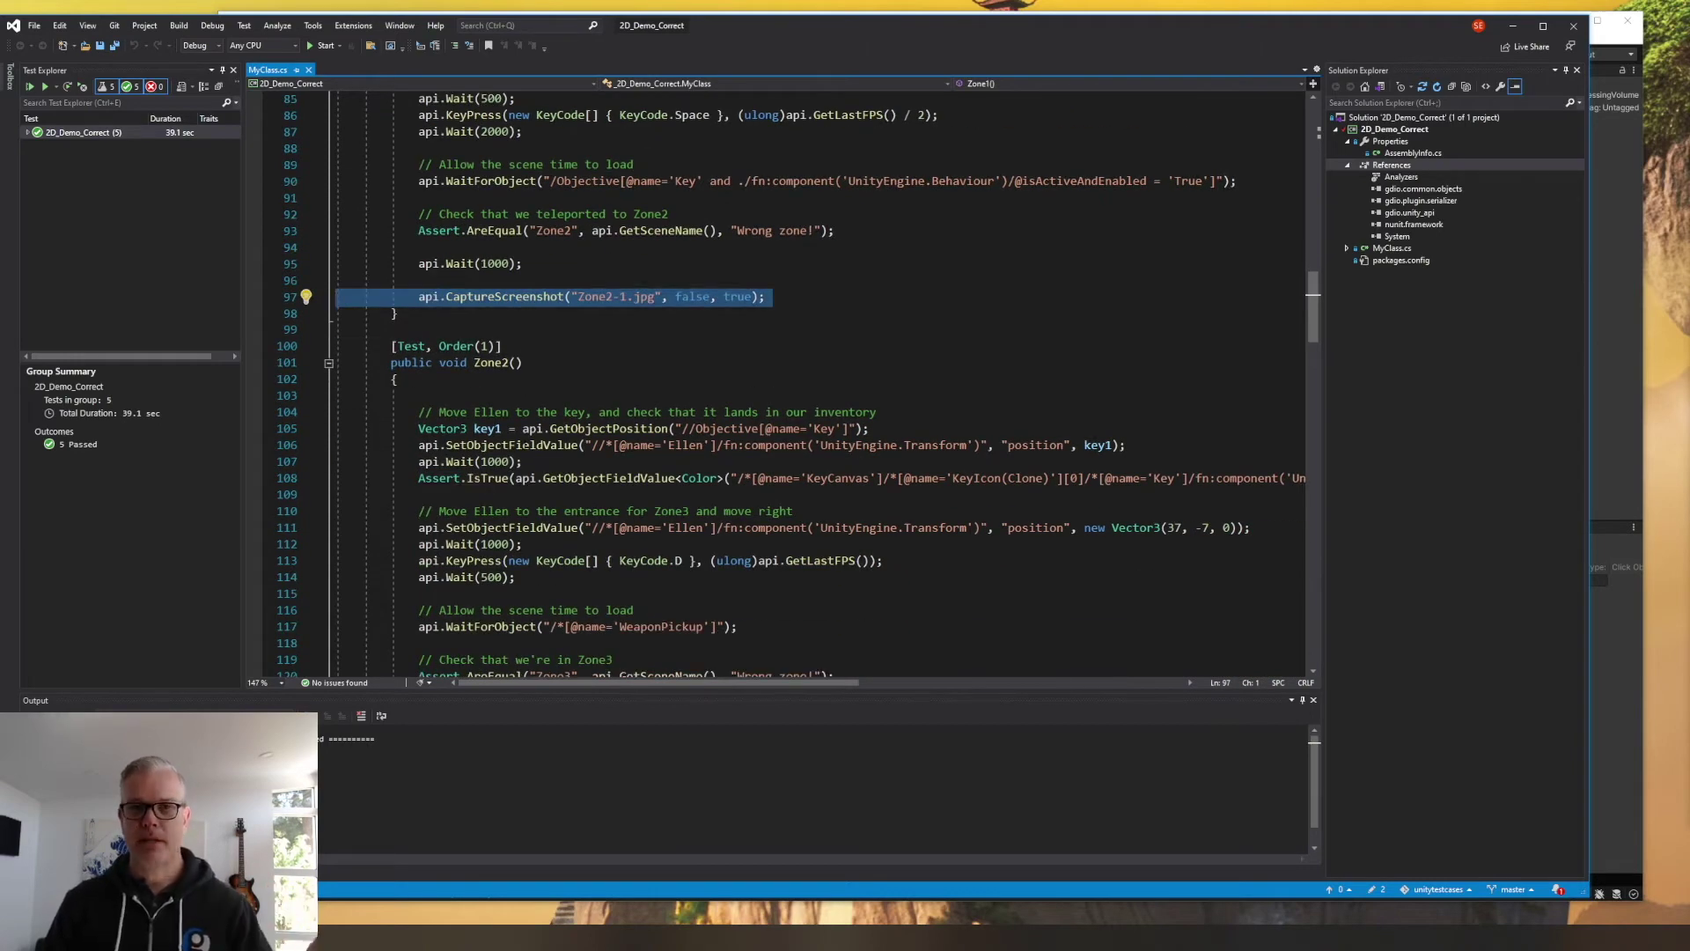
{"action": "scroll", "coordinate": [793, 397], "scroll_direction": "up", "scroll_amount": 3}
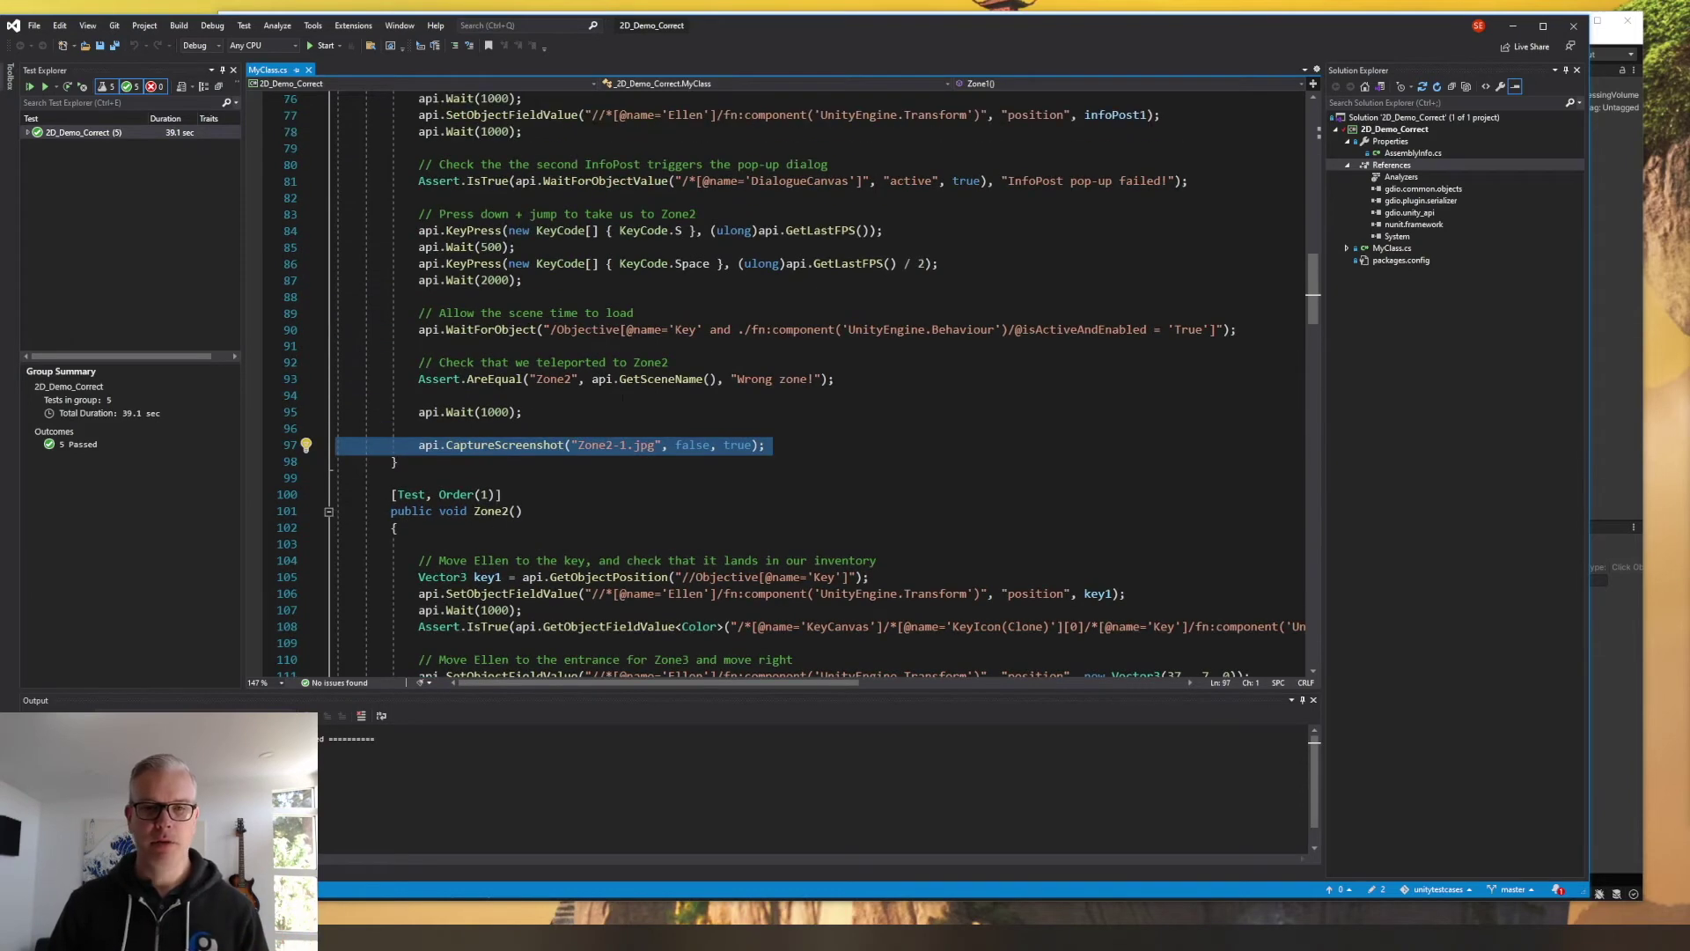
{"action": "left_click", "coordinate": [1516, 29]}
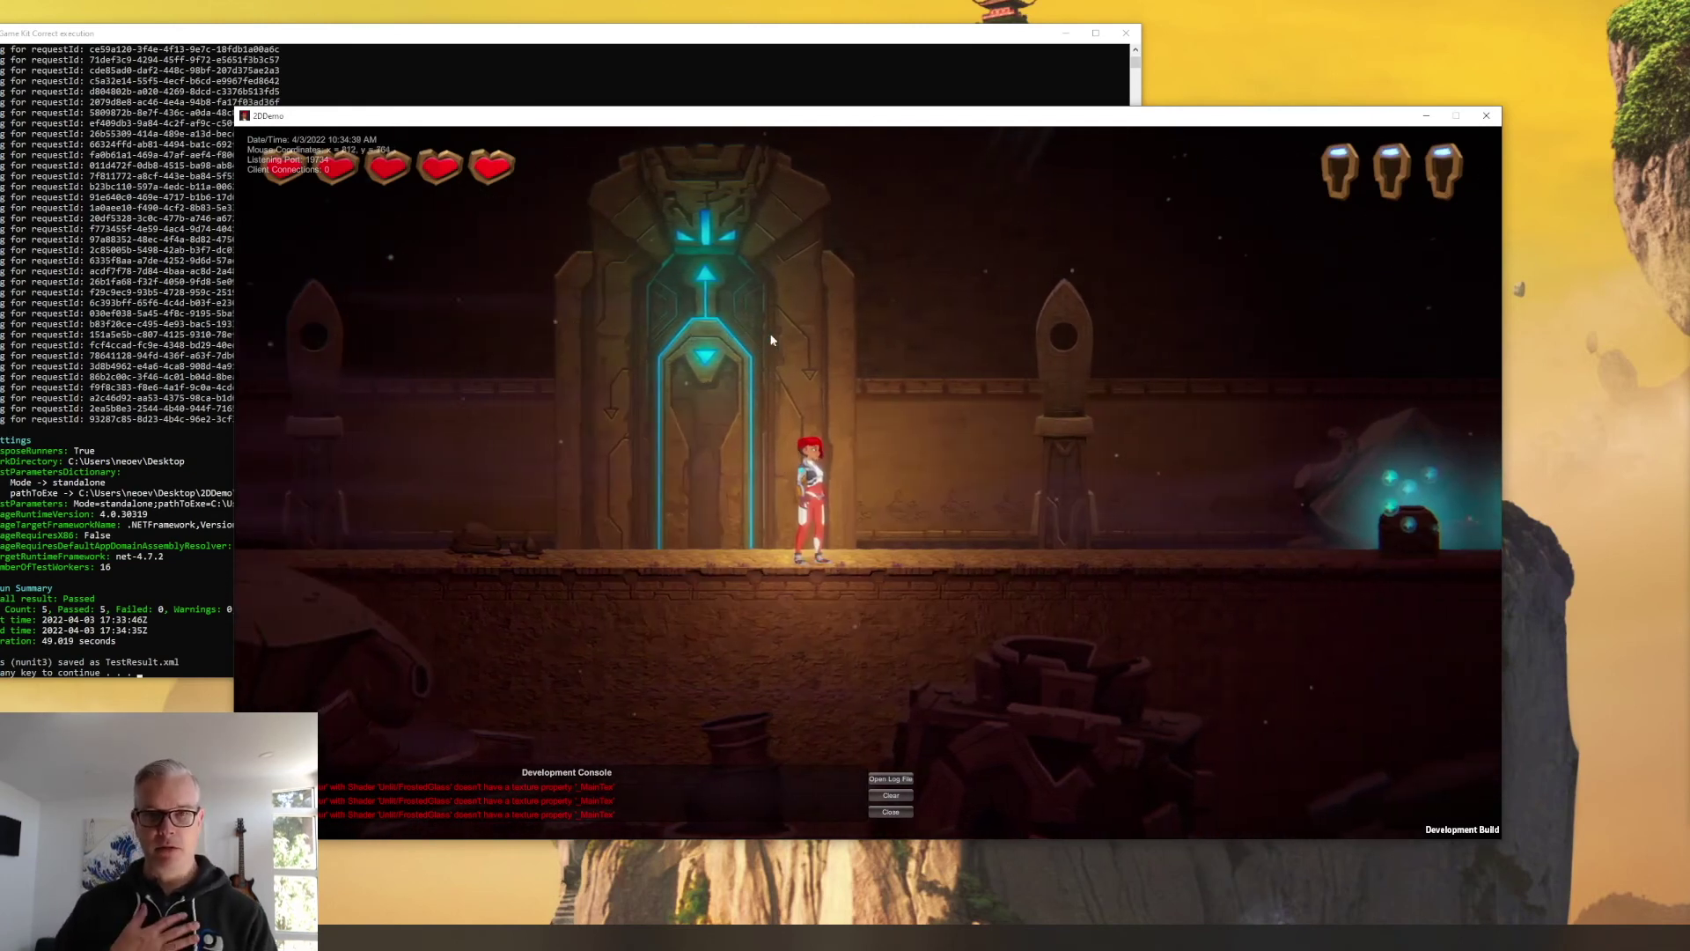
Run Ellen right and jump past the glowing door toward the statue area
{"action": "key", "text": "Right"}
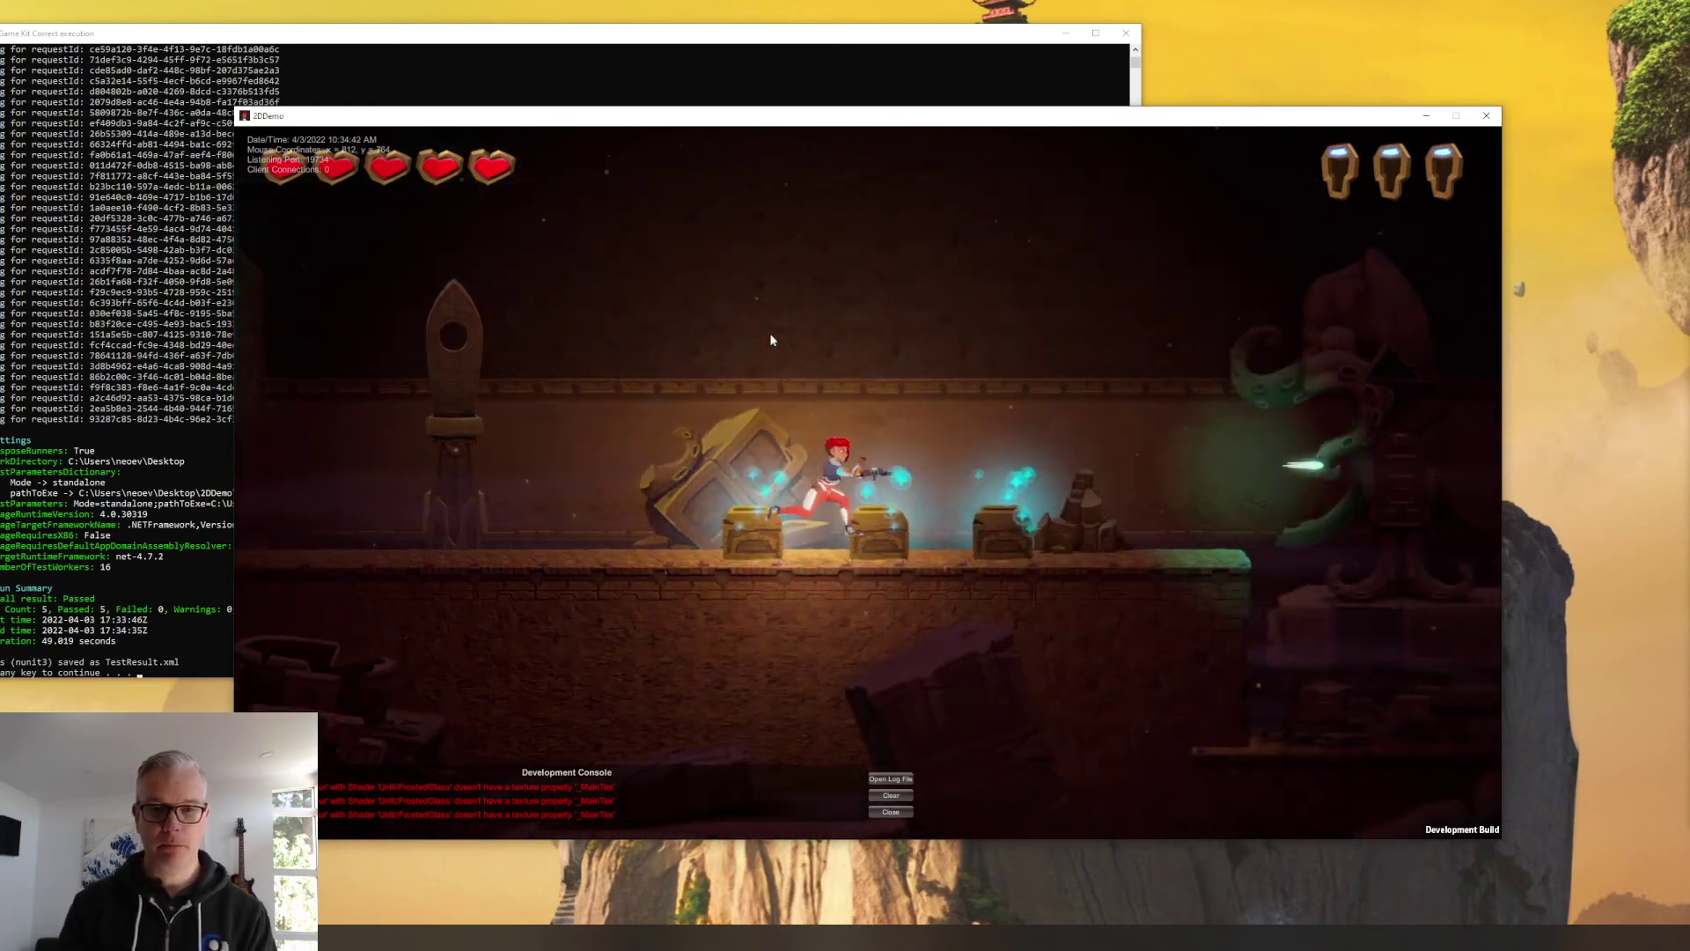
{"action": "key", "text": "Right"}
{"action": "key", "text": "space"}
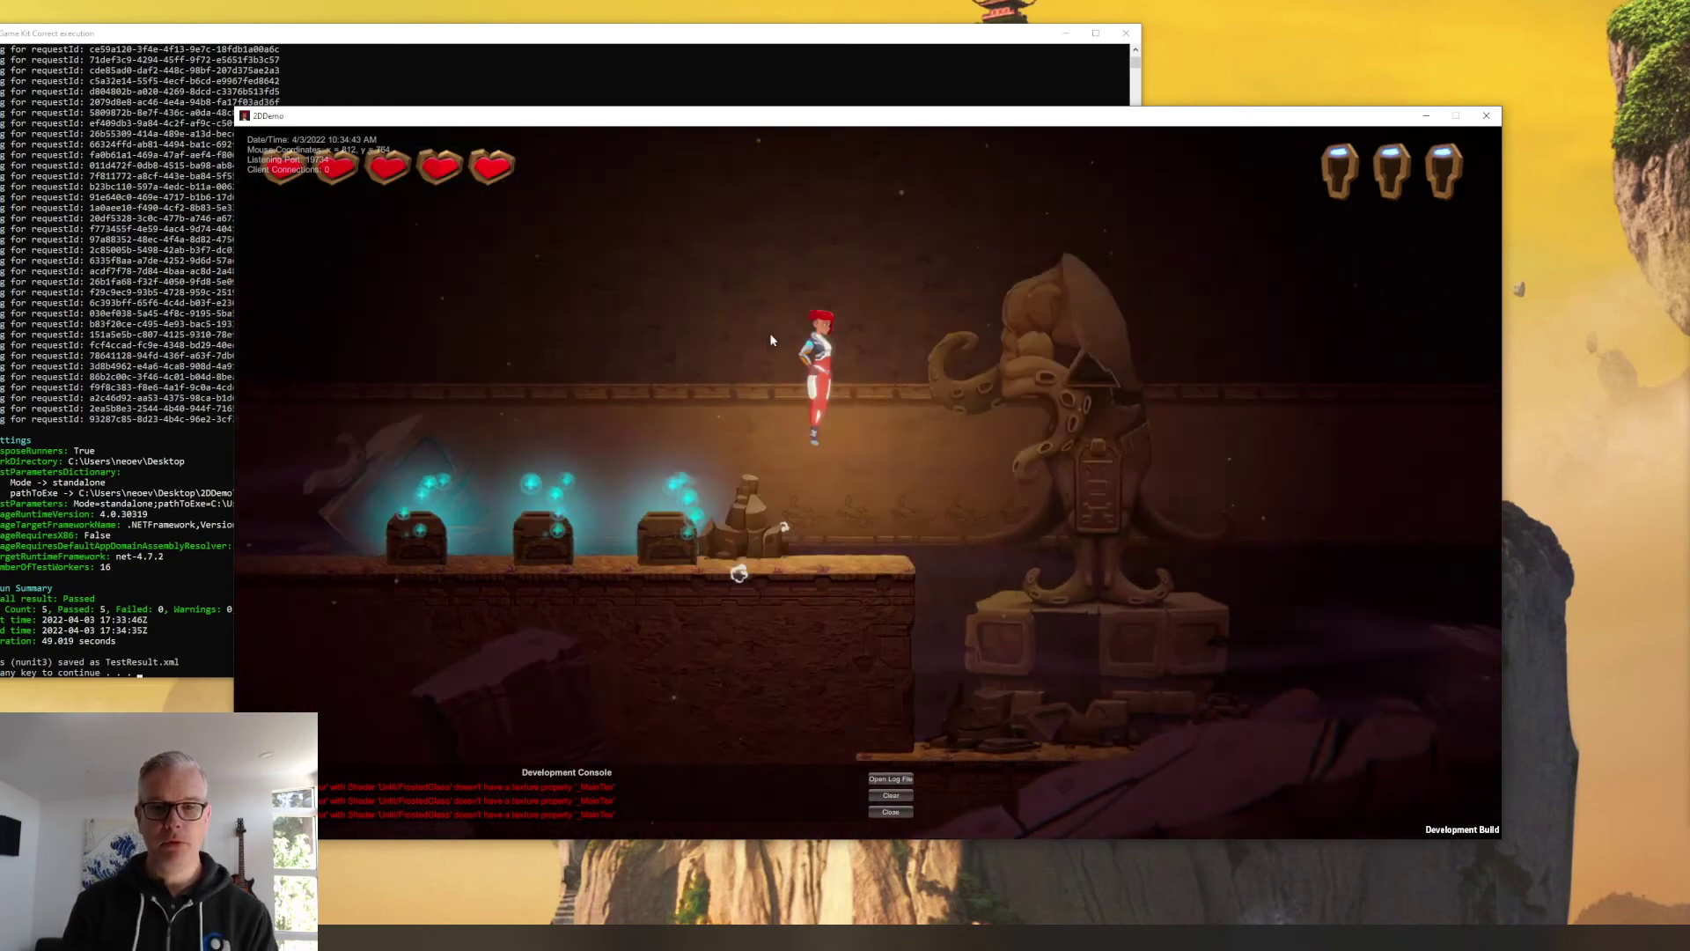